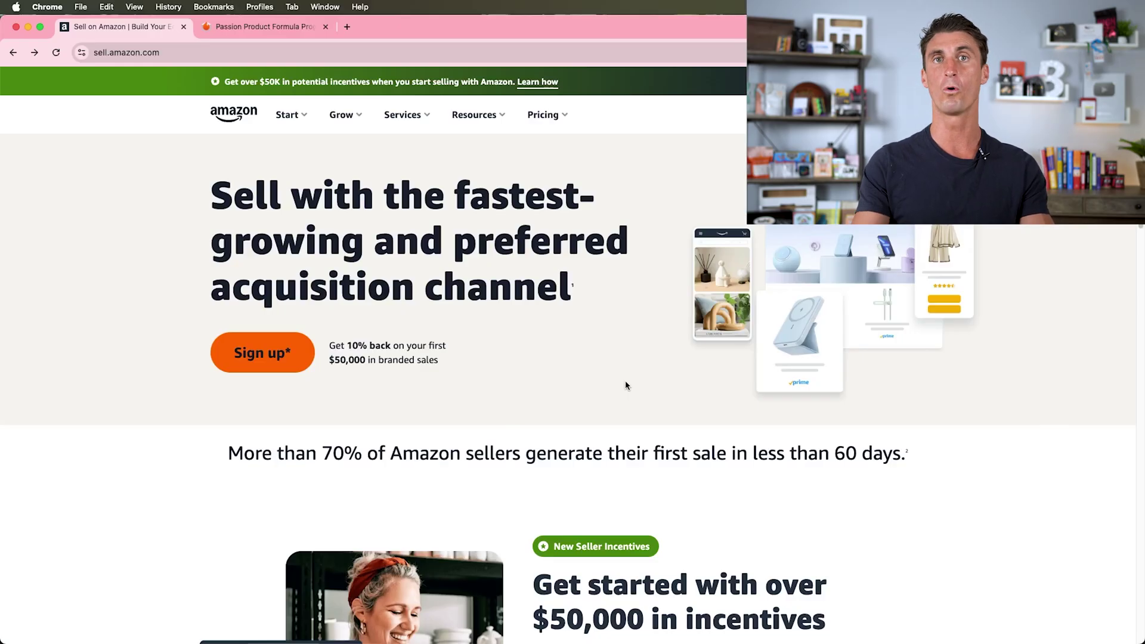
- Start seller sign-up and open the Create your Amazon account form in a new tab
scroll(600, 383, down, 20)
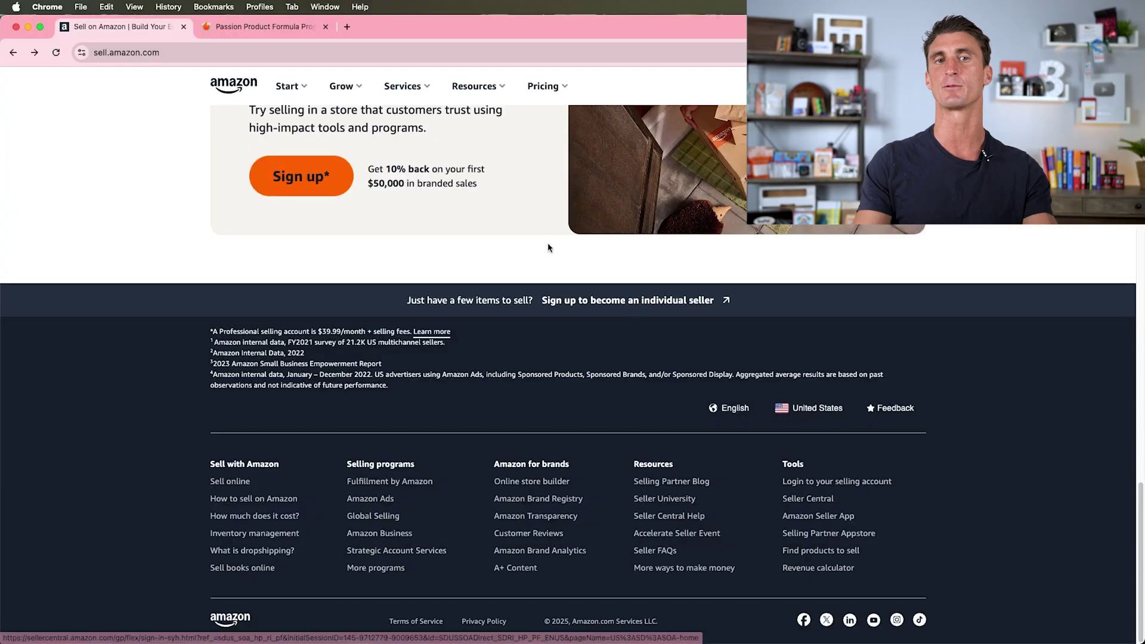
scroll(558, 247, up, 20)
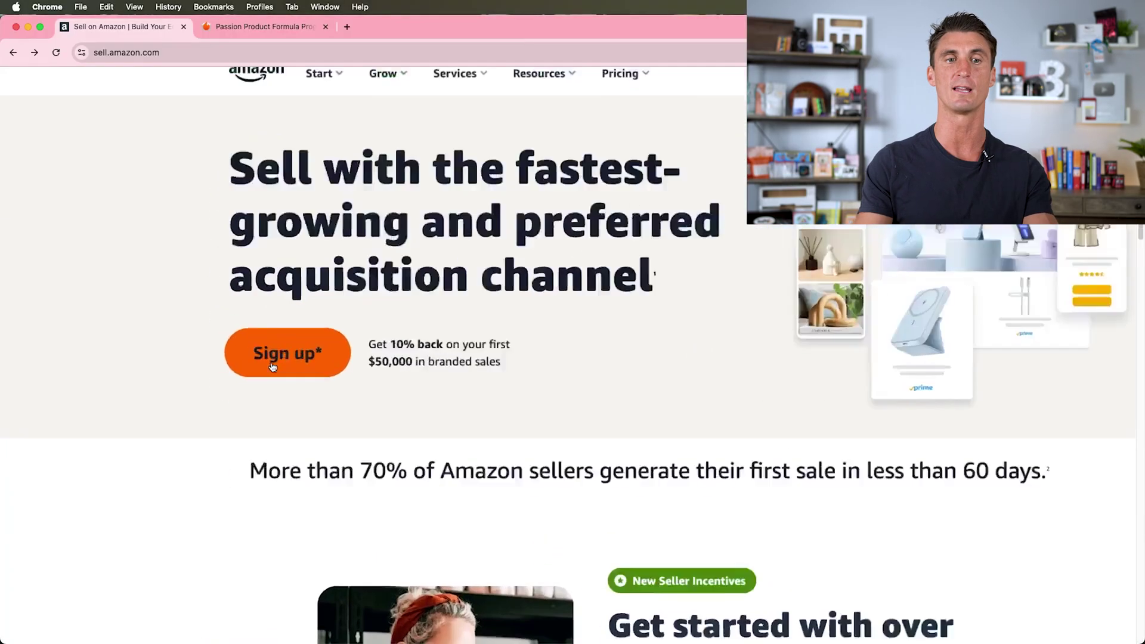
scroll(274, 365, up, 5)
click(530, 356)
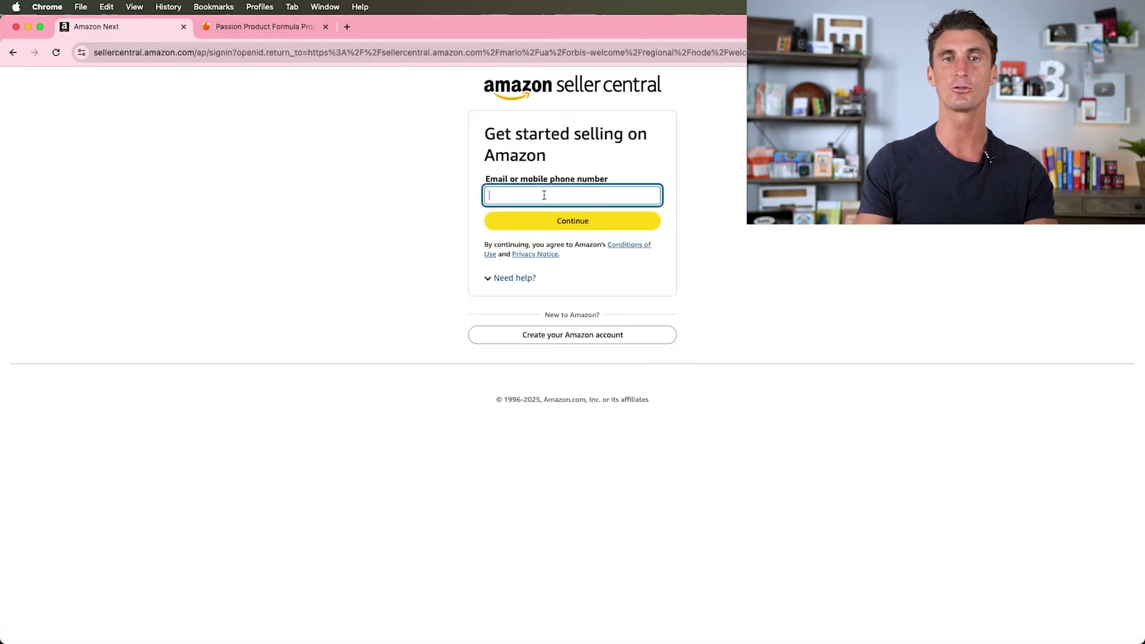
super+click(561, 346)
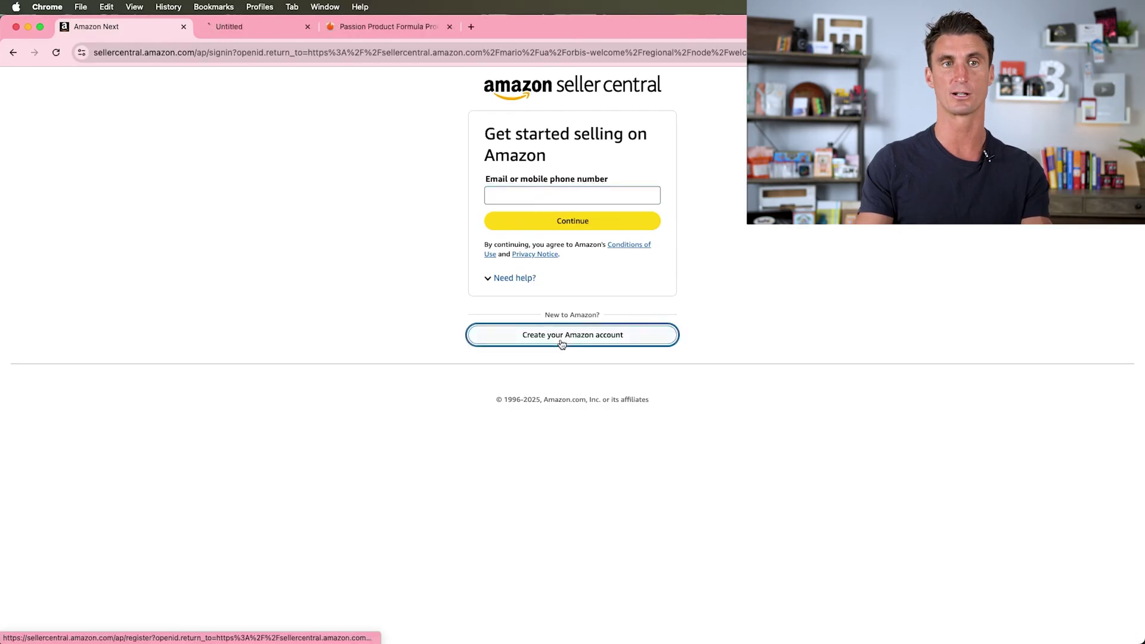
- Enter the account holder's name in the new-account form, then discard that tab
click(256, 30)
click(523, 195)
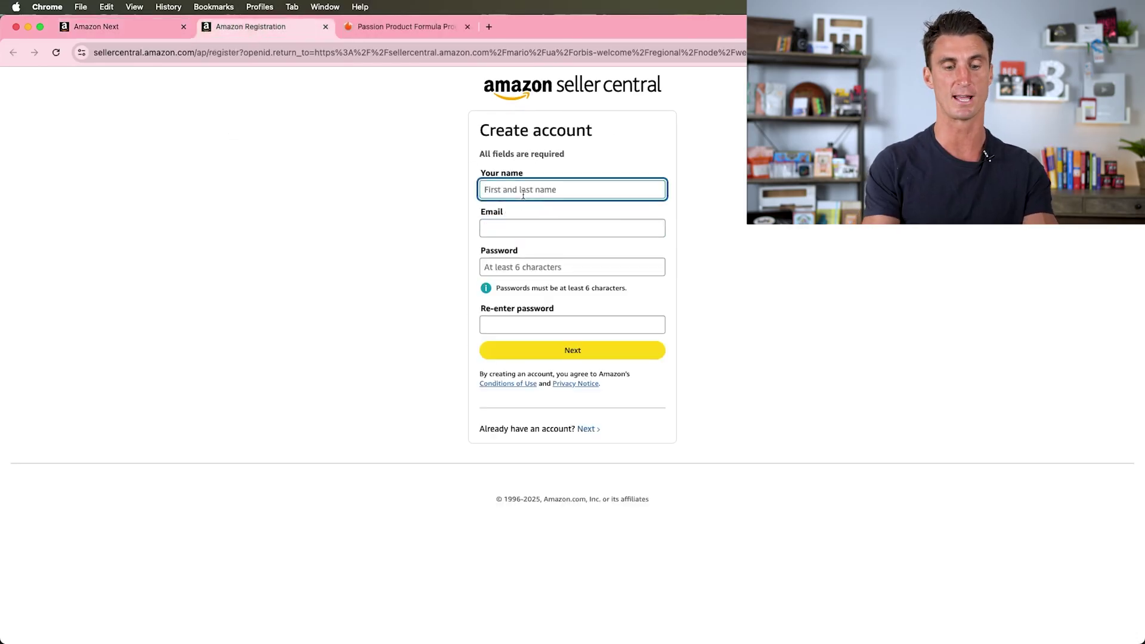
key(Tab)
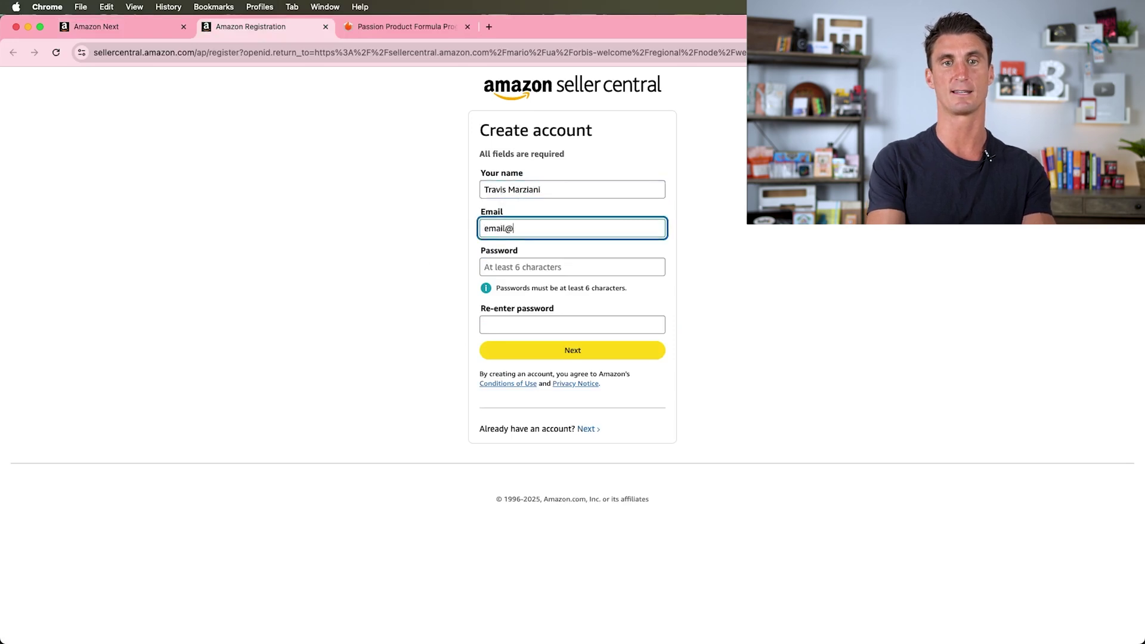
key(Tab)
key(Tab)
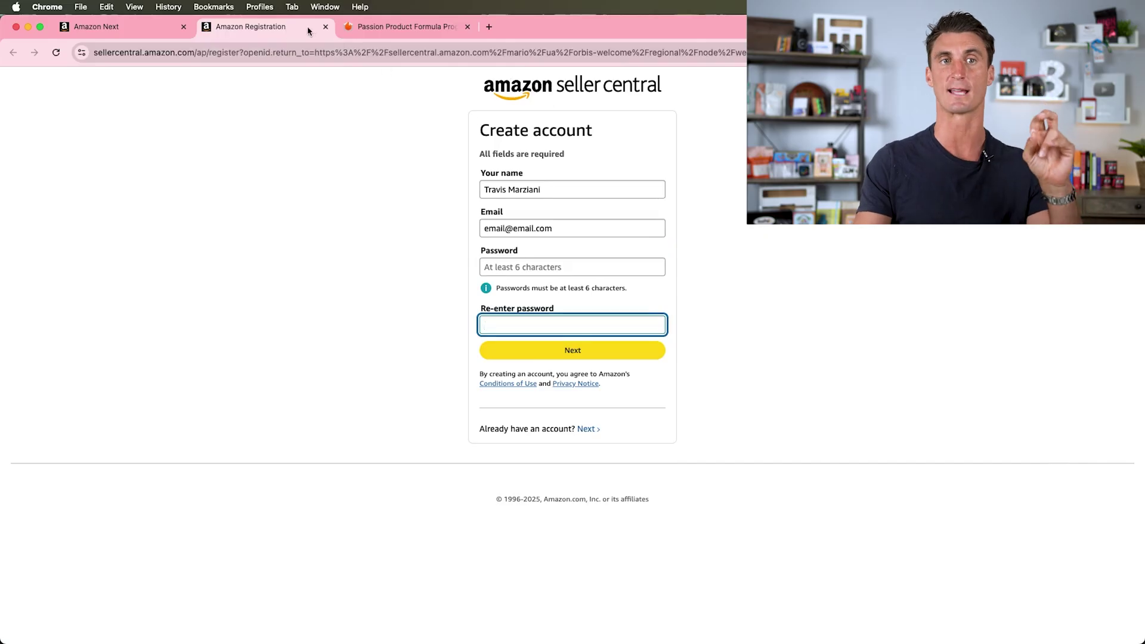
click(325, 28)
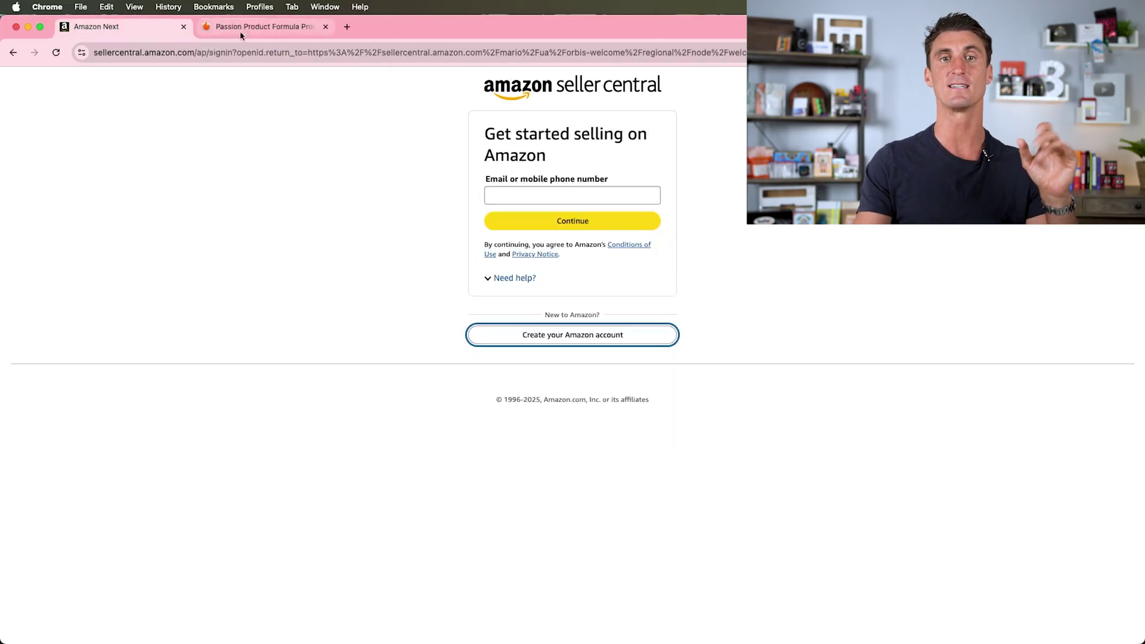
- Sign in with the seller account's email and password, declining the browser's save-password offer
click(529, 194)
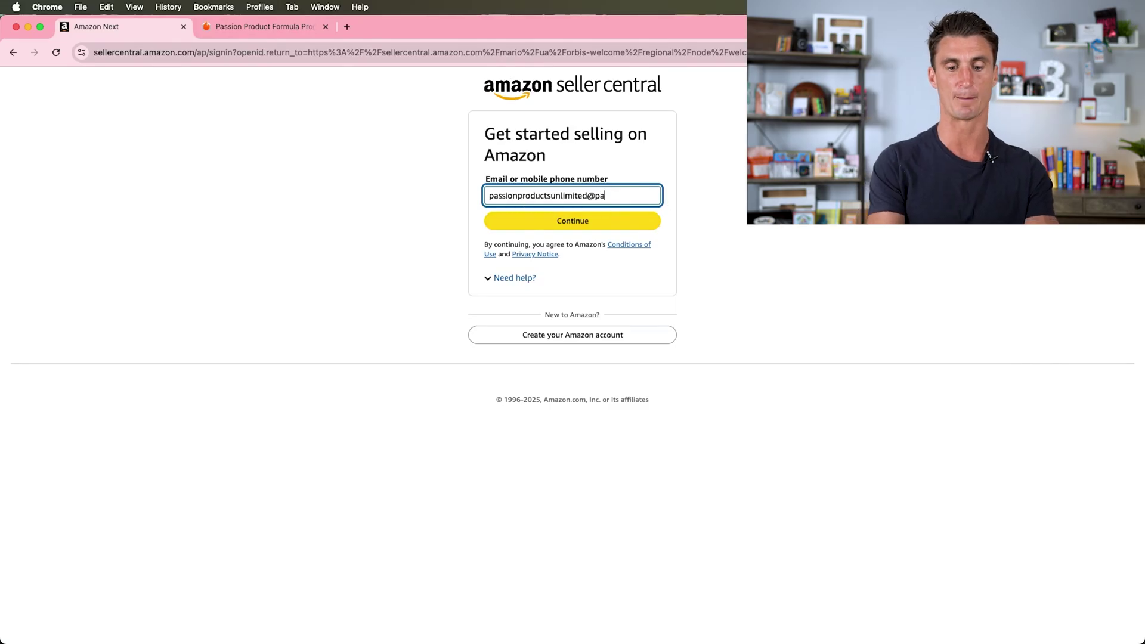
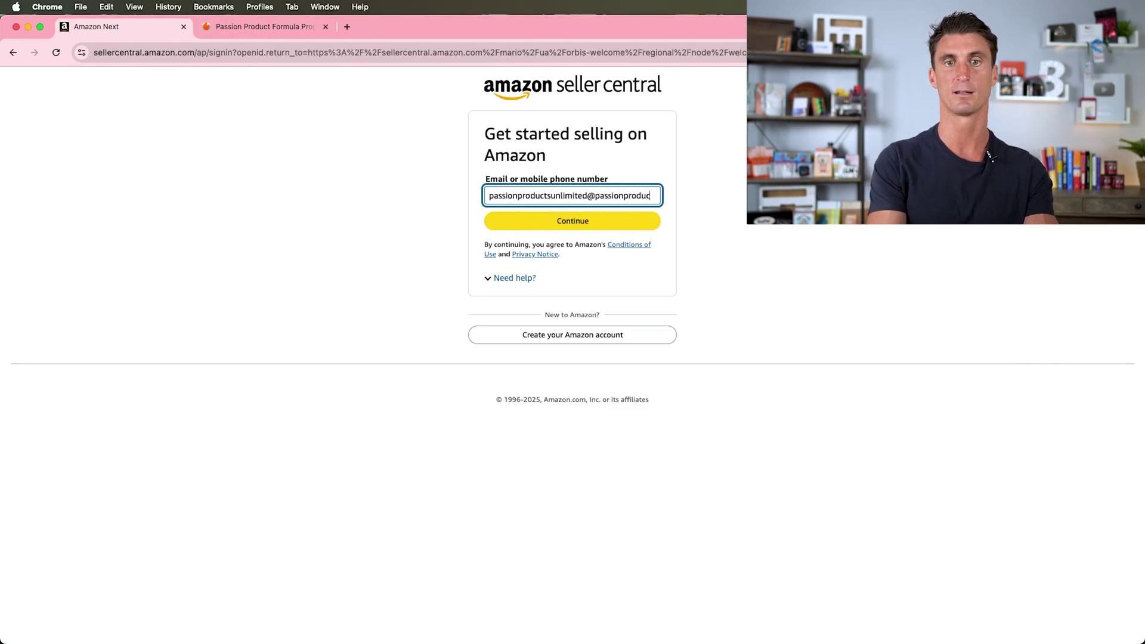
click(599, 228)
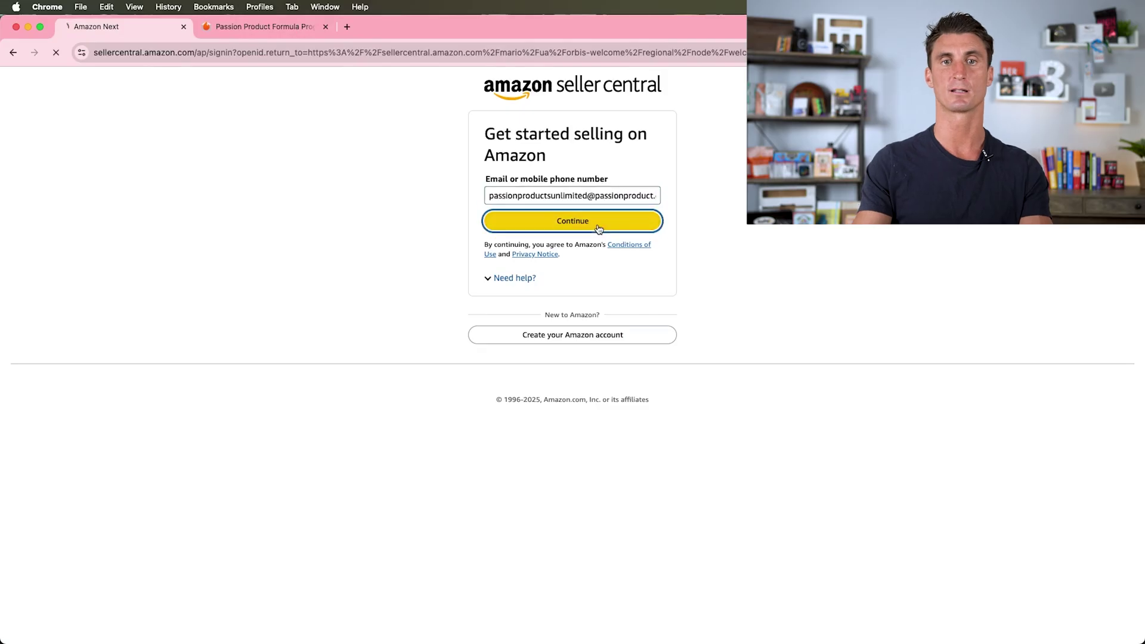
text(•••••••••)
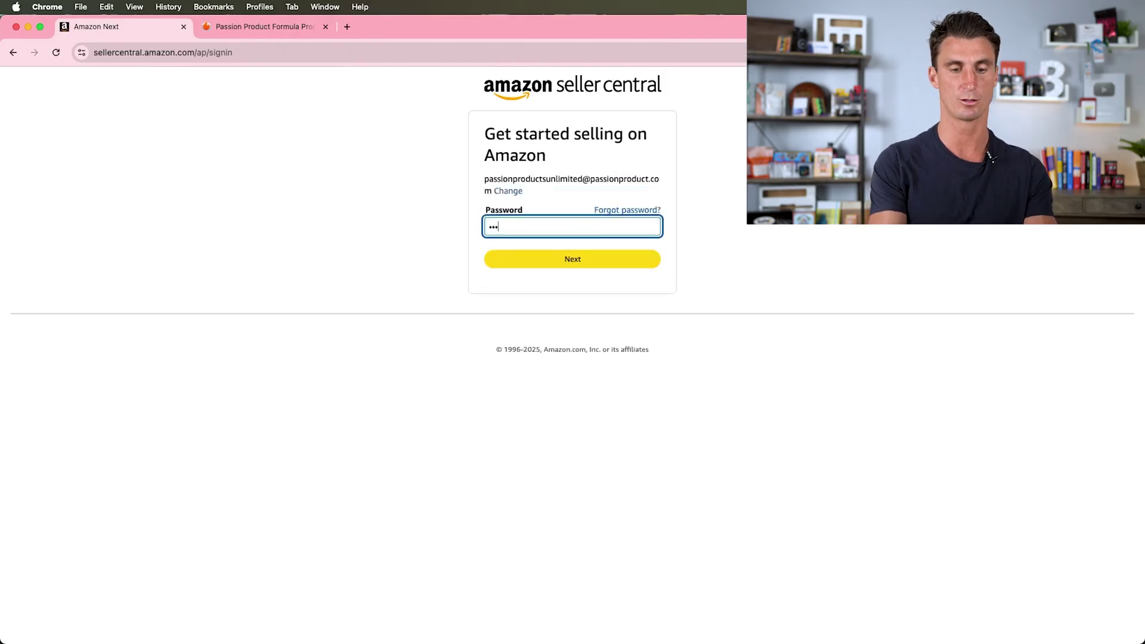
key(Return)
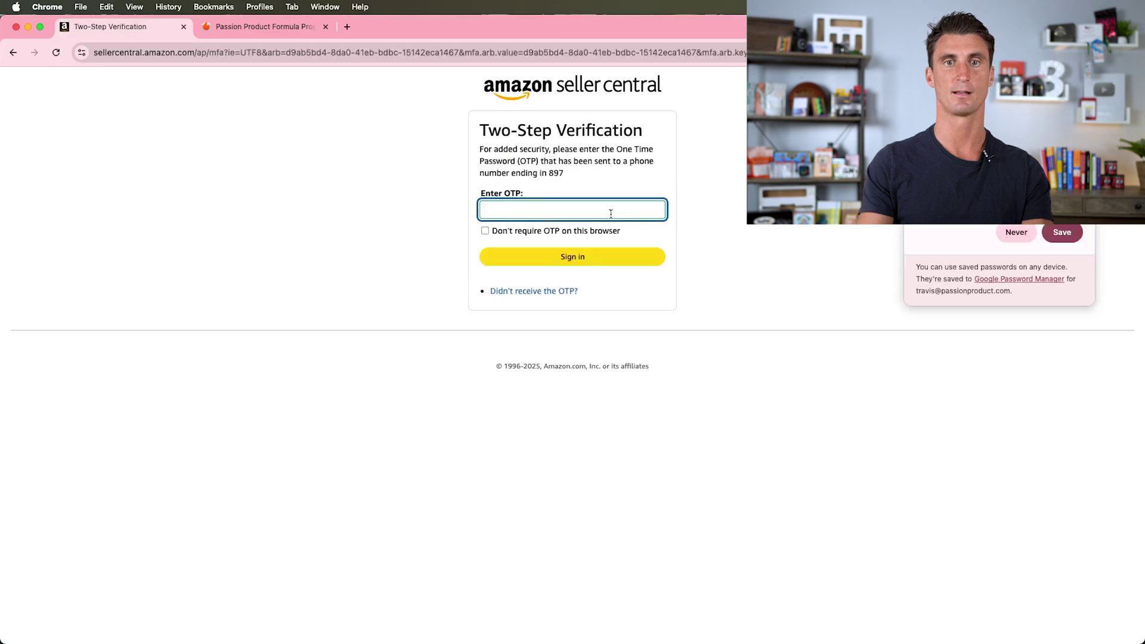
click(1060, 235)
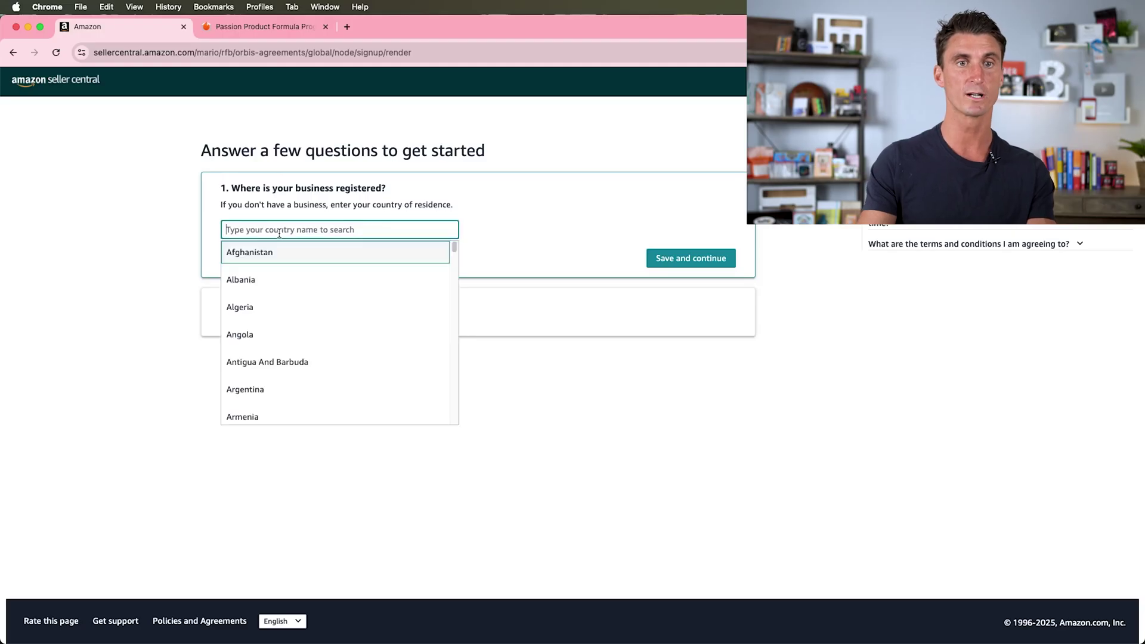
- Choose United States as the business location and save it
text(United)
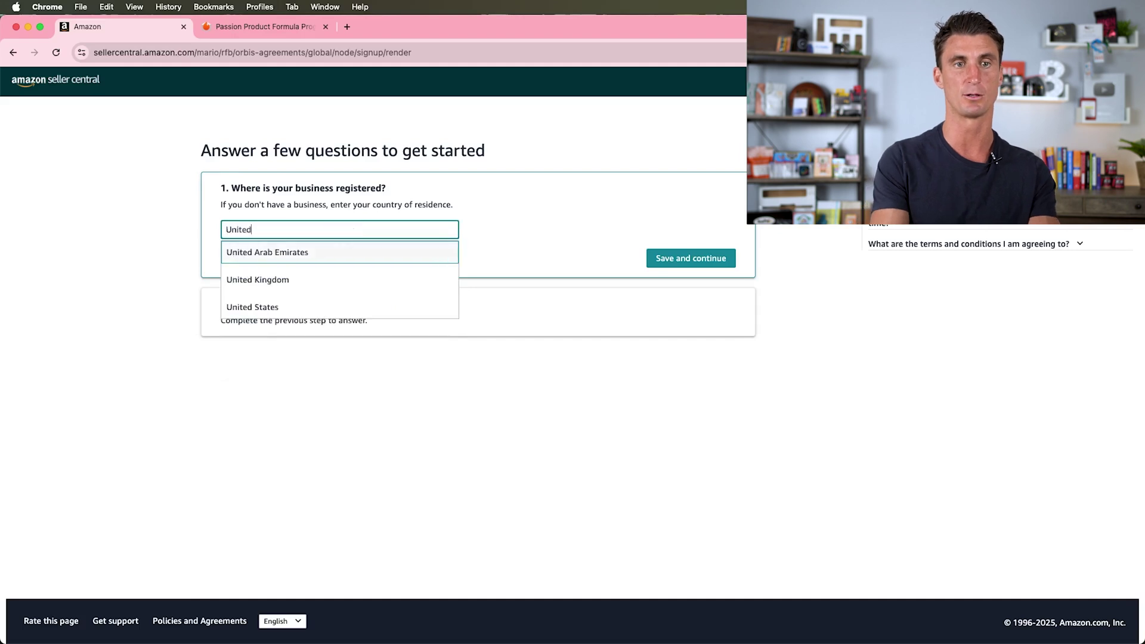
click(374, 306)
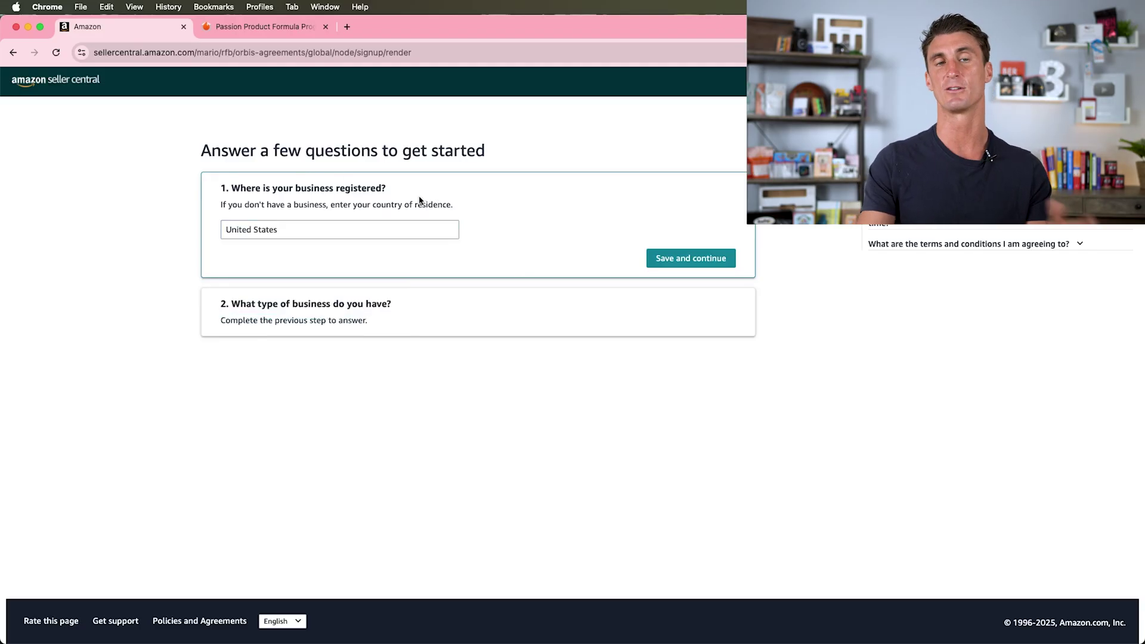
click(229, 26)
click(130, 26)
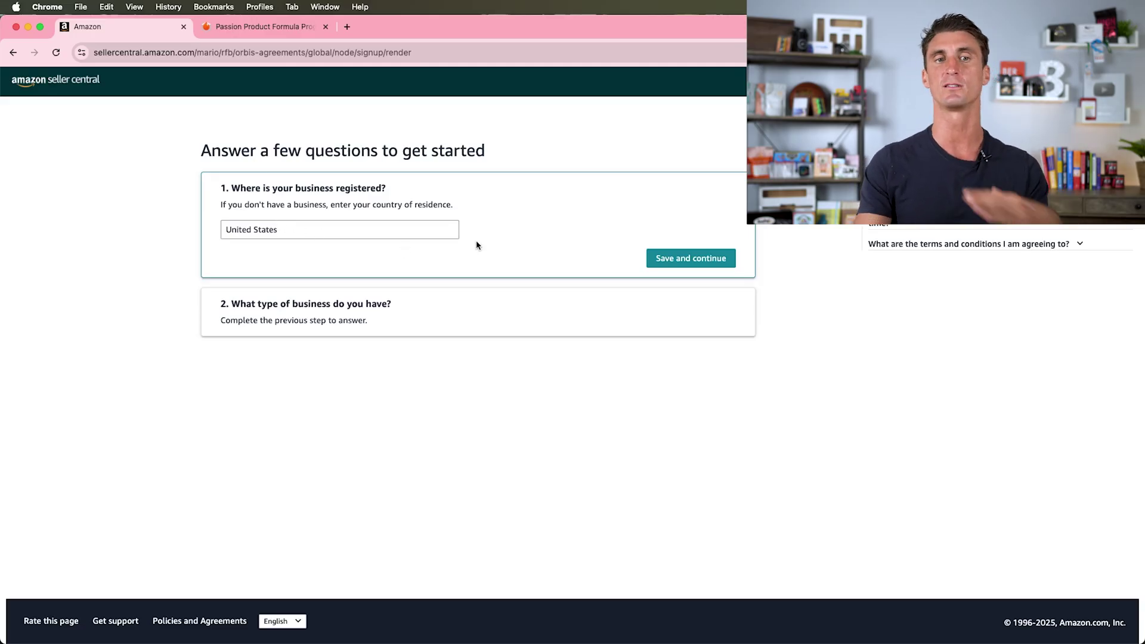
click(653, 258)
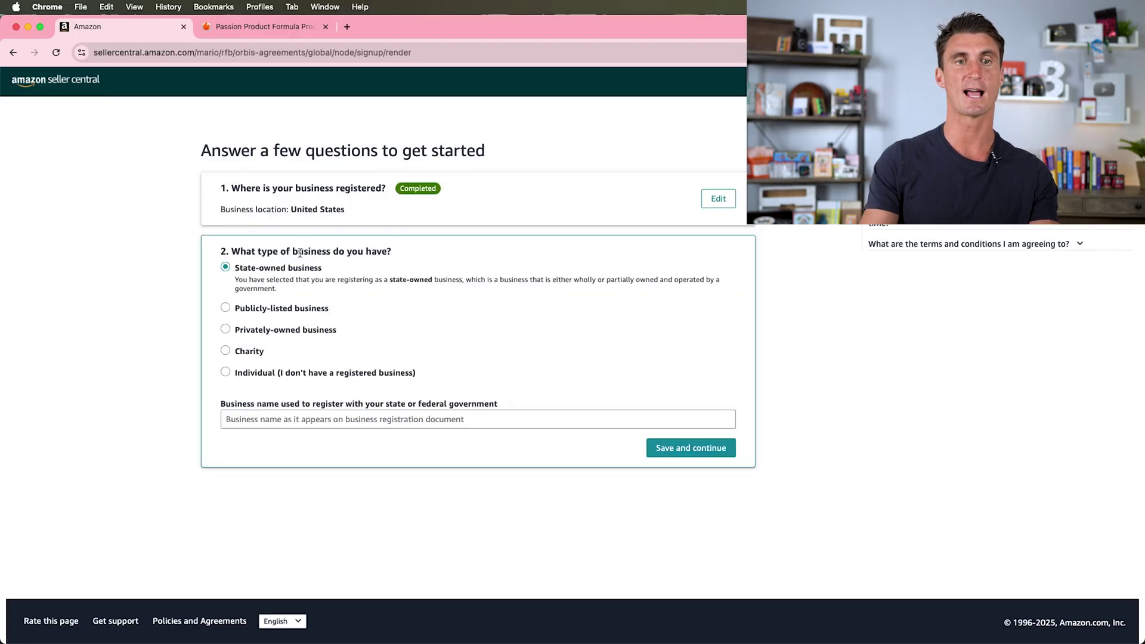
- Select Privately-owned business named Passion Products Unlimited and save the answer
click(240, 332)
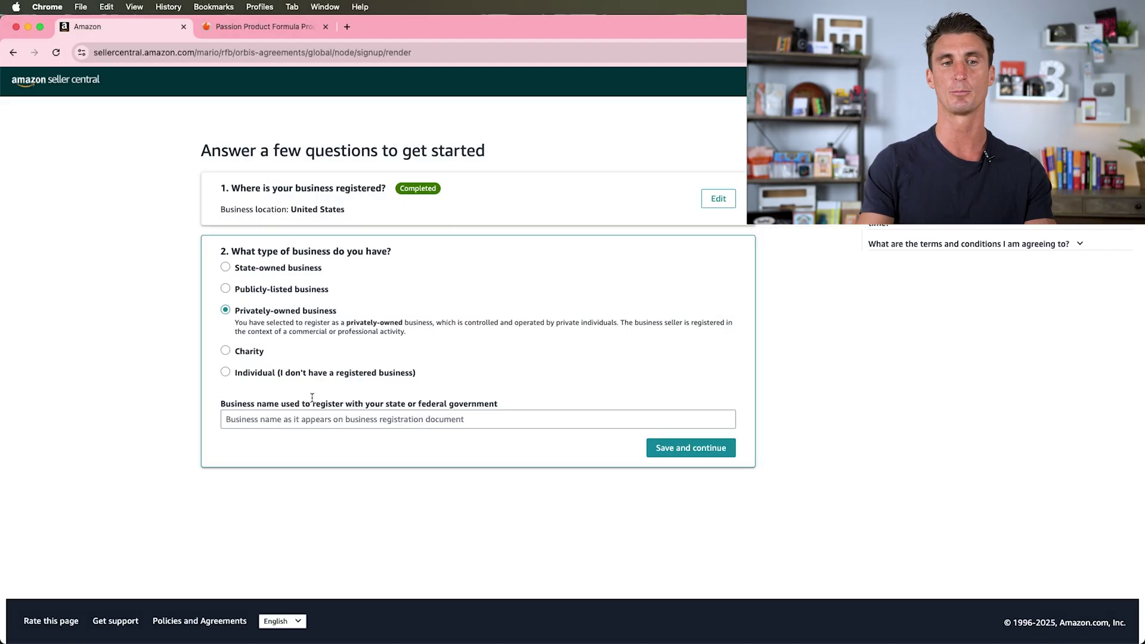
click(294, 419)
text(Passion Products Unlimited)
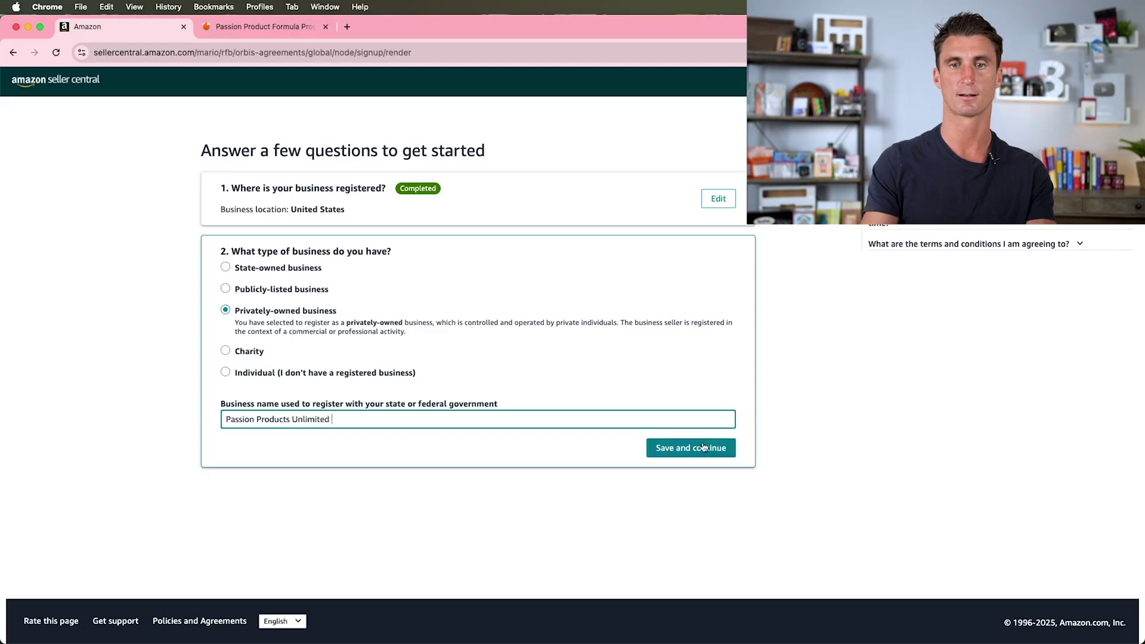
click(703, 445)
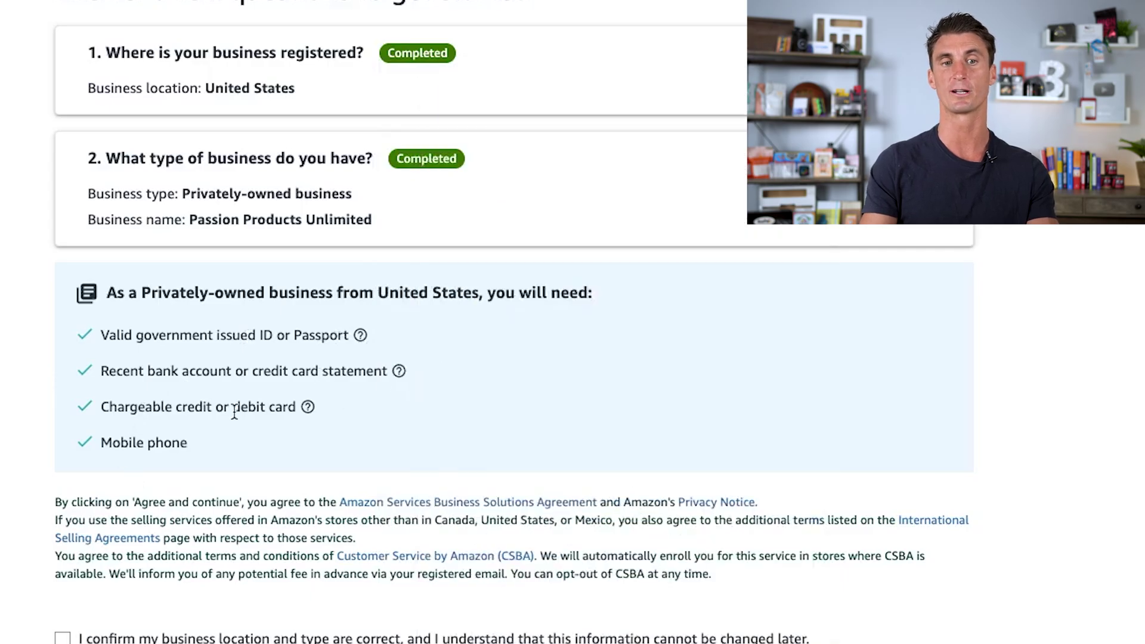
- Confirm the business location and type are correct and agree to continue
drag(100, 442, 267, 444)
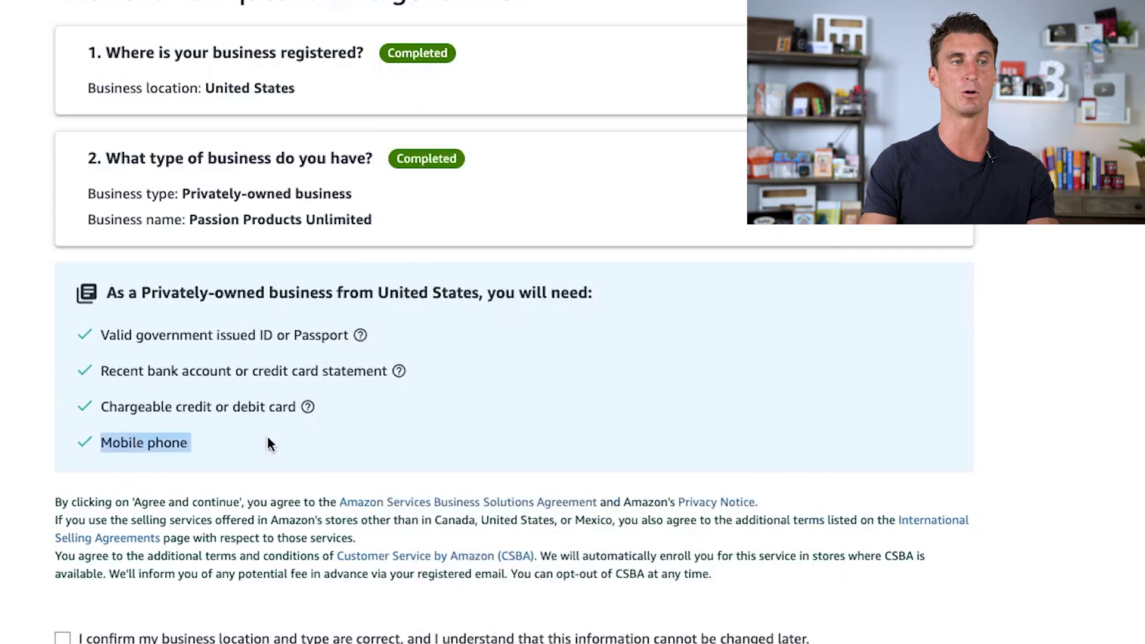
click(391, 437)
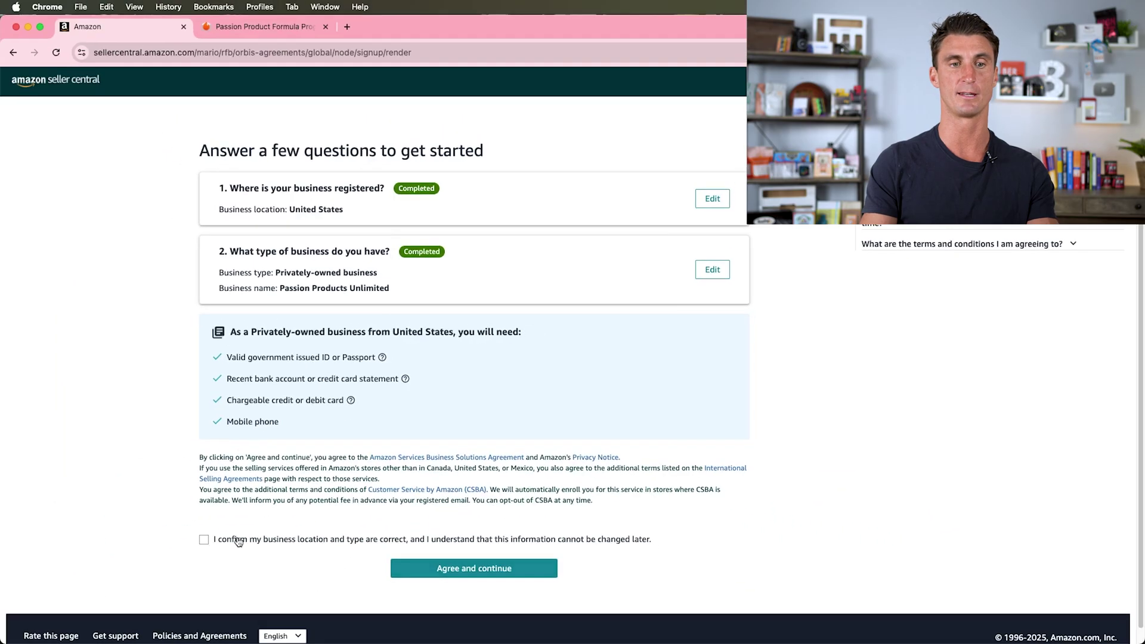
click(505, 573)
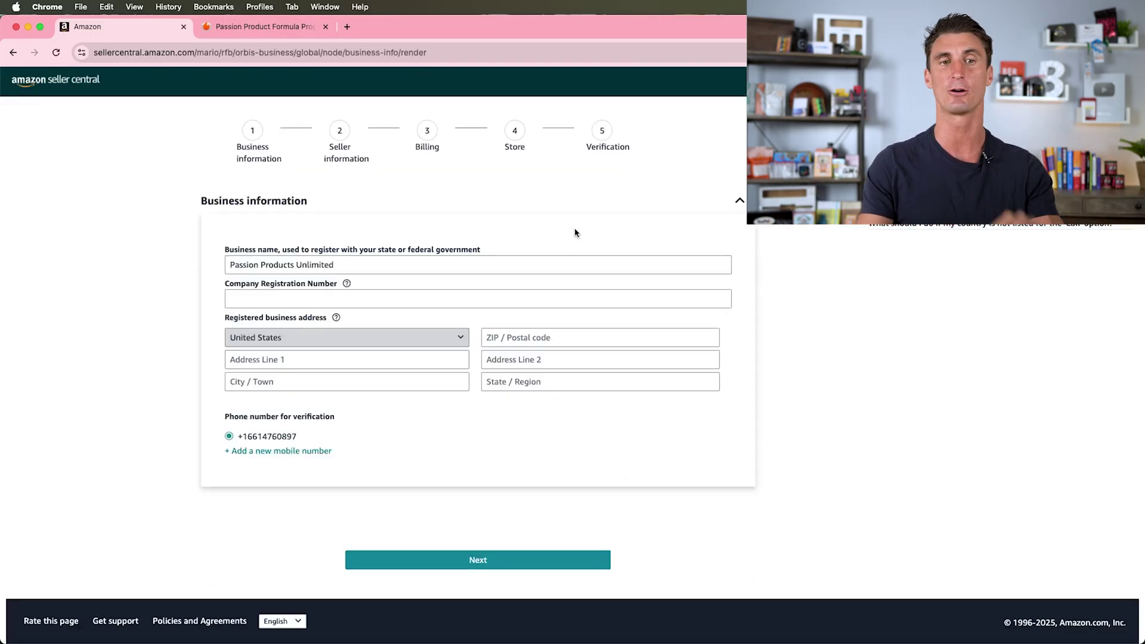
- Inspect the empty Company Registration Number field and its help text on the Business information page
drag(233, 244, 480, 250)
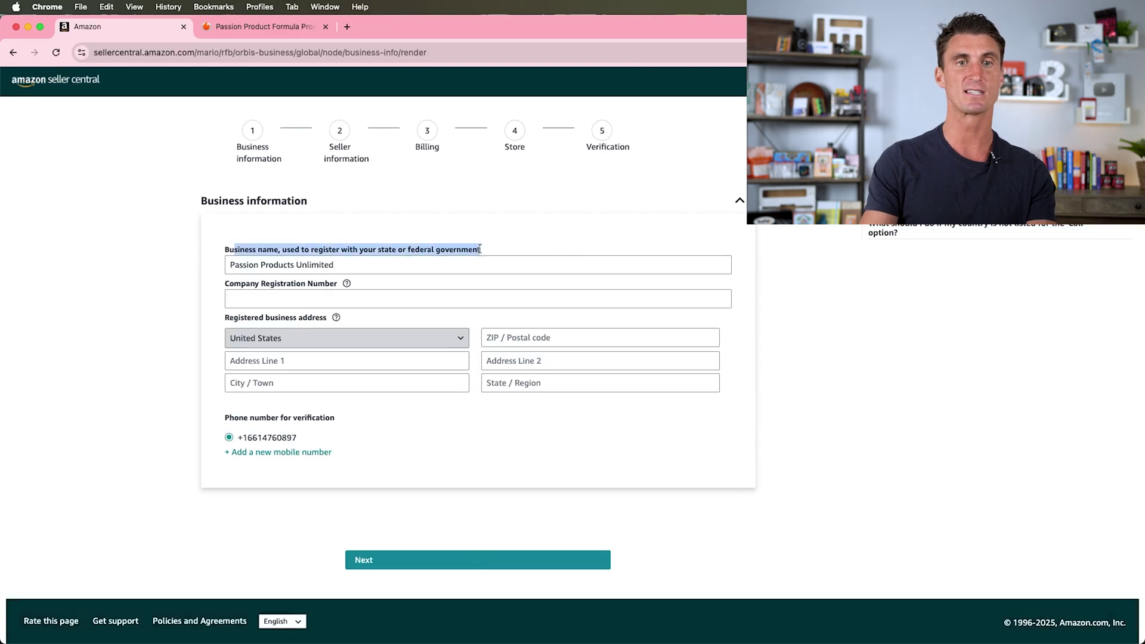
click(249, 281)
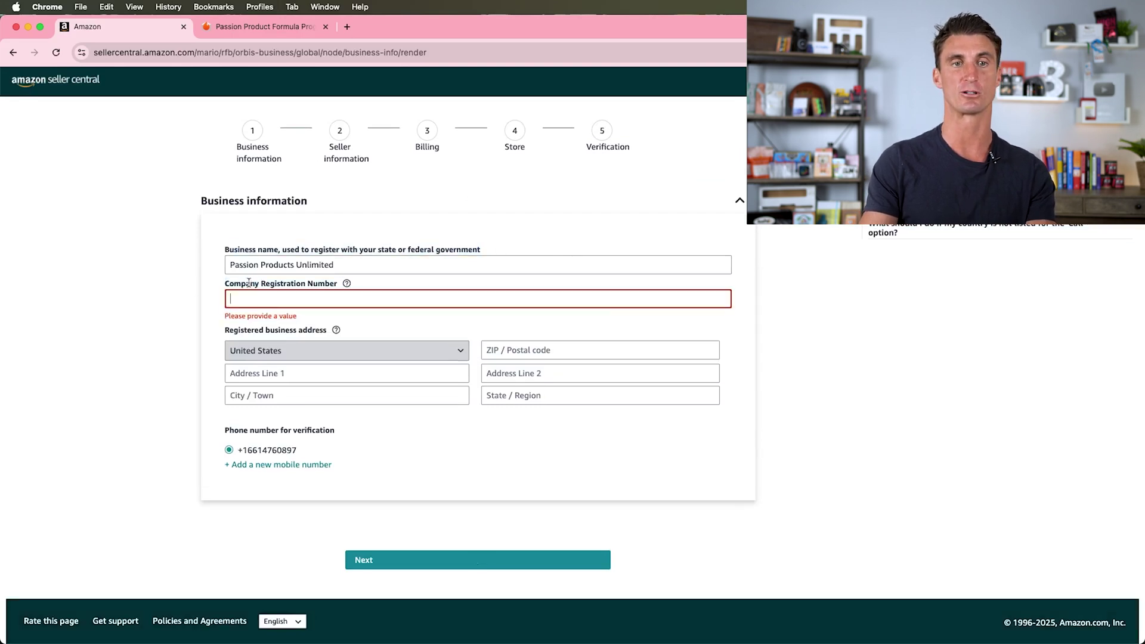
mouse_move(355, 283)
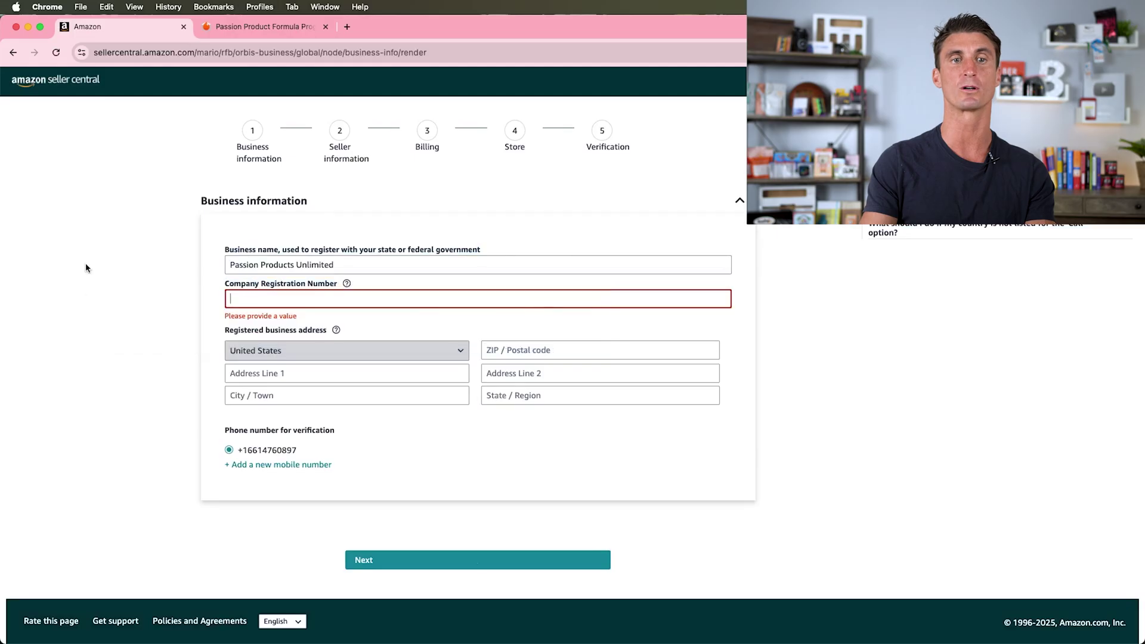
click(347, 26)
- Search Google for 'ein' and open the IRS 'Get an employer identification number' page
text(ein)
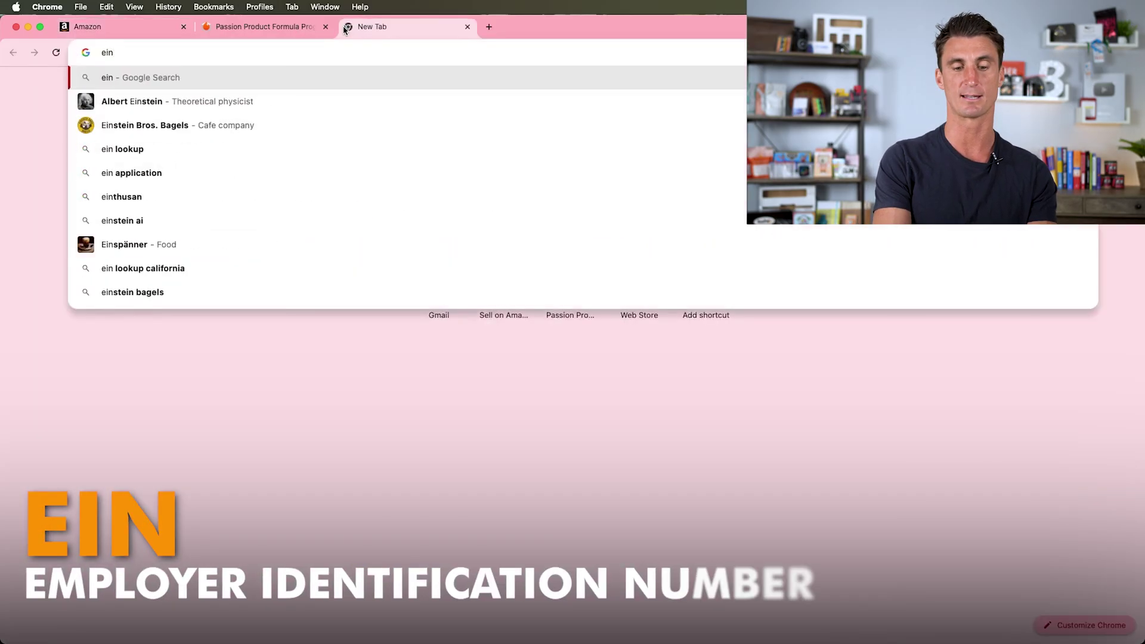
key(Return)
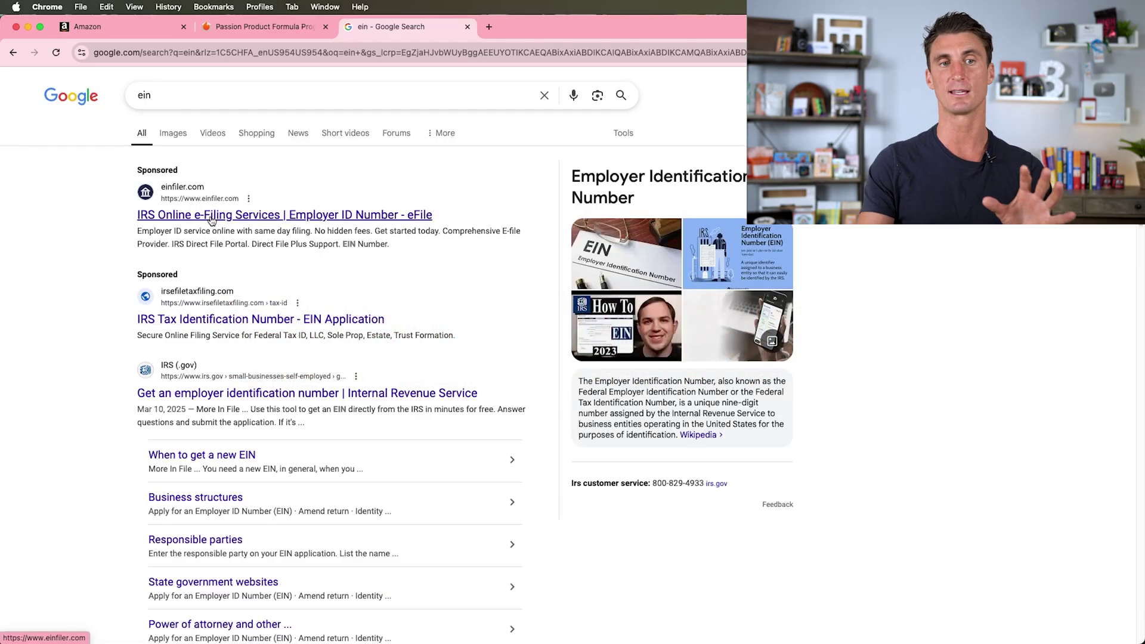
click(280, 394)
- Scroll to the IRS 'Apply for an EIN' section, then close the IRS tab
scroll(555, 312, down, 6)
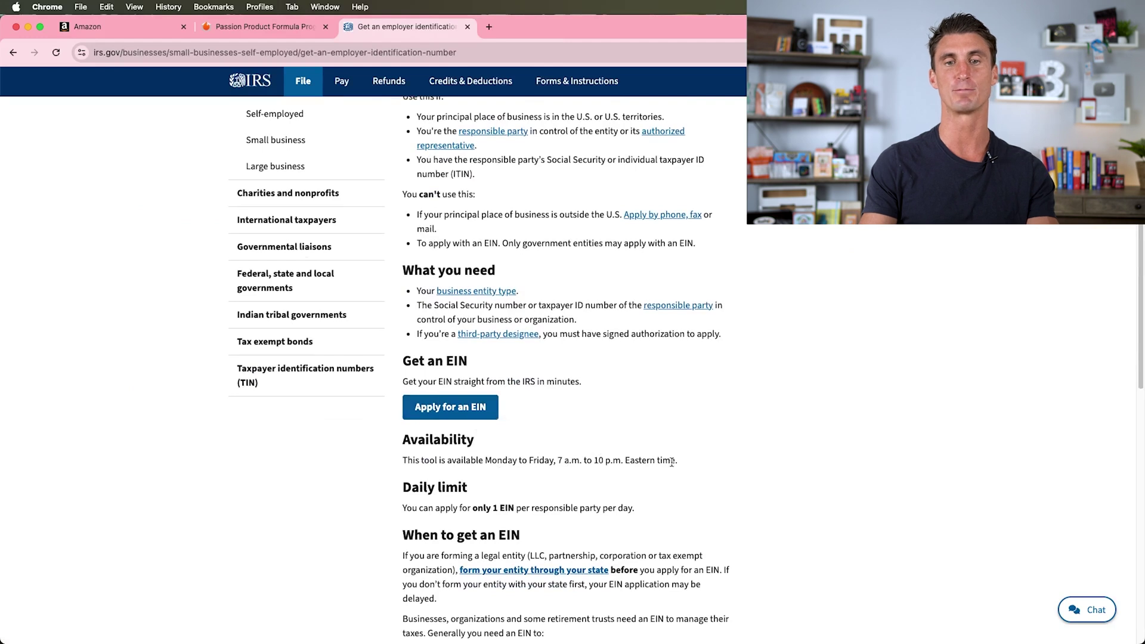
key(super+w)
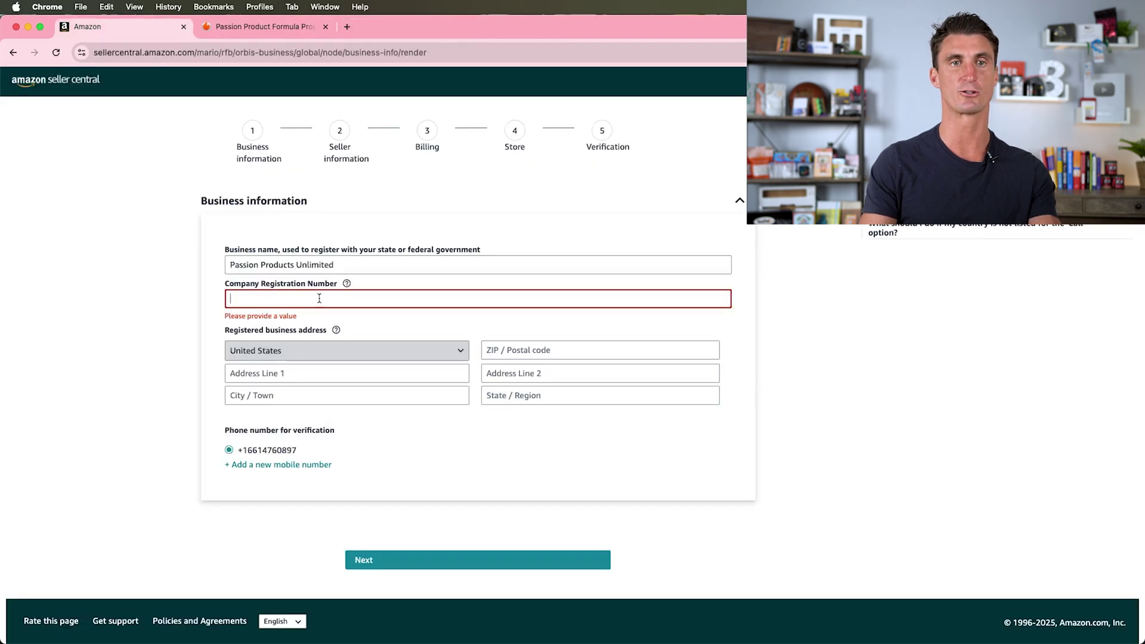
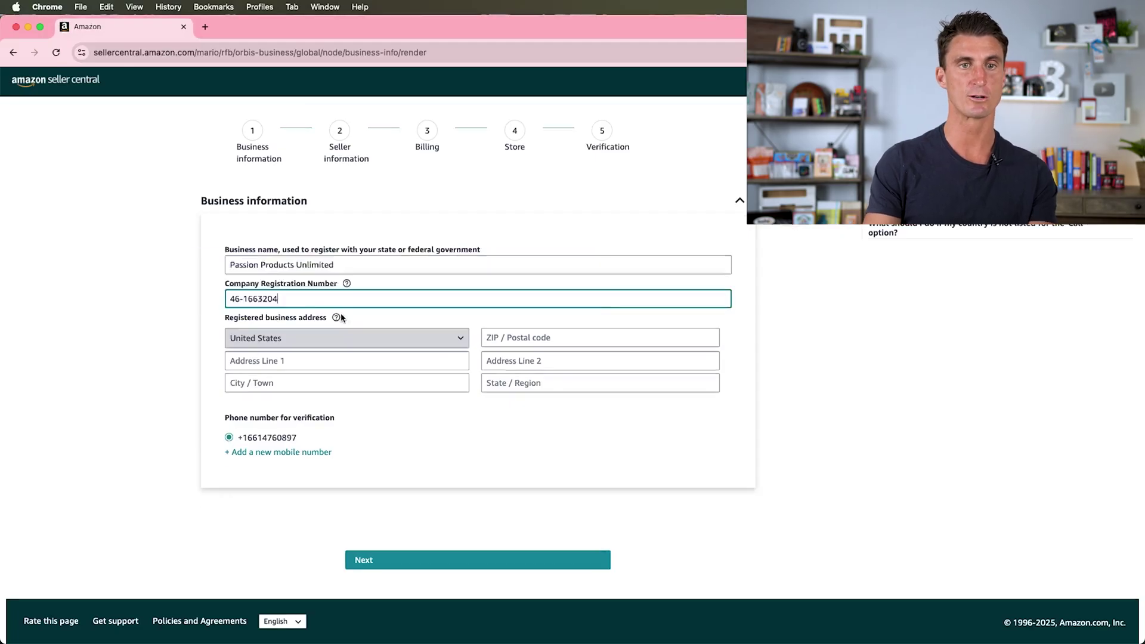
- Paste the EIN as the Company Registration Number and fill in the business street address
click(309, 365)
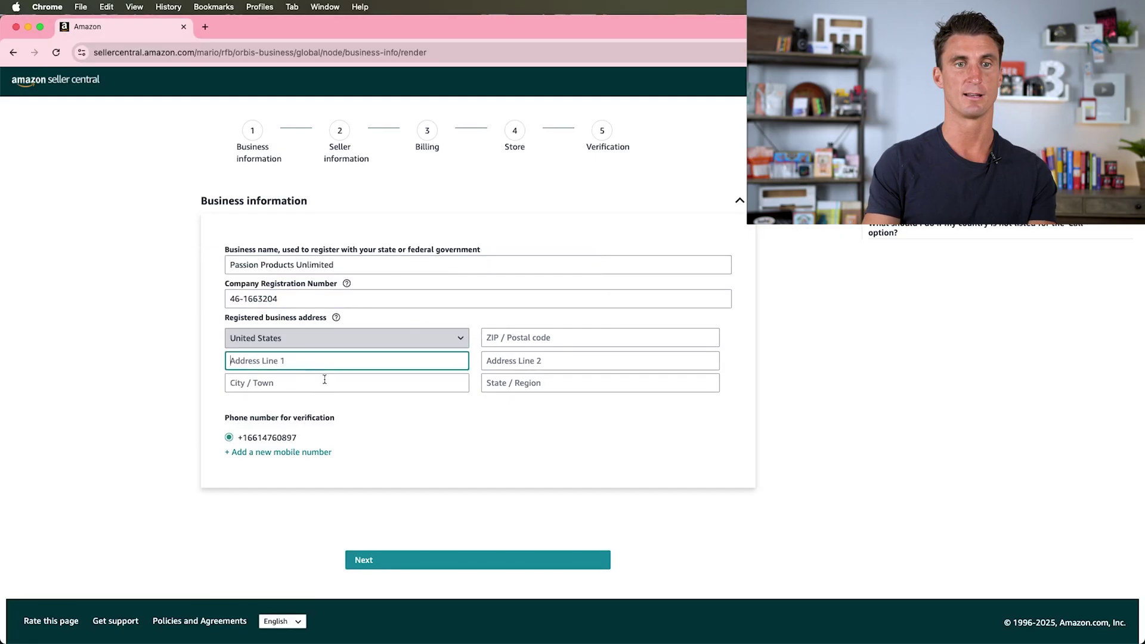
text(23)
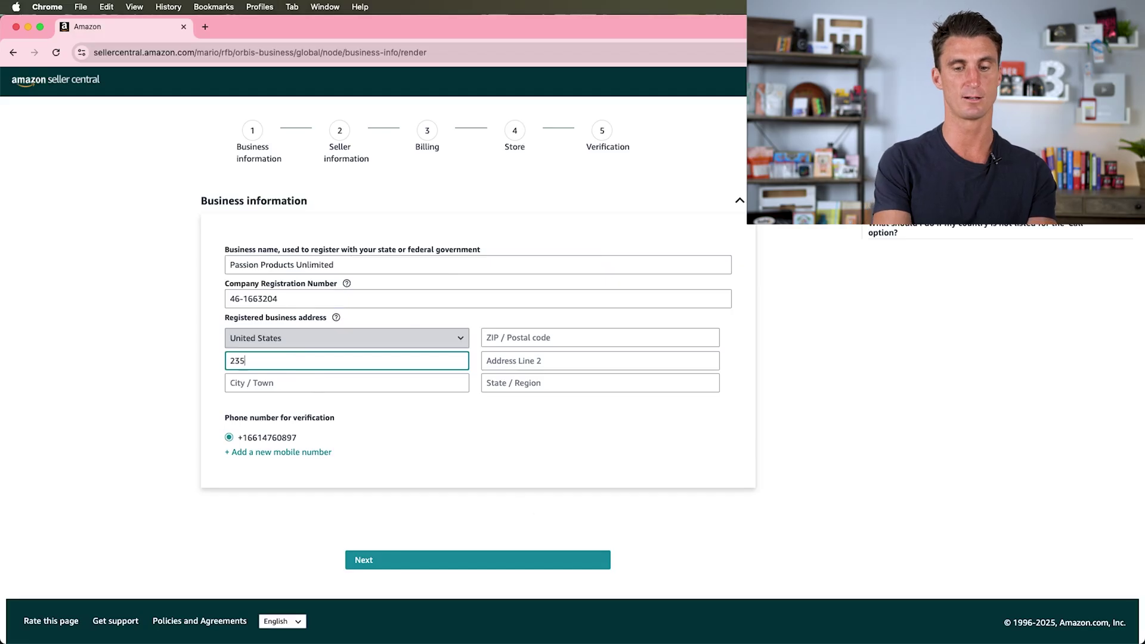
text(5)
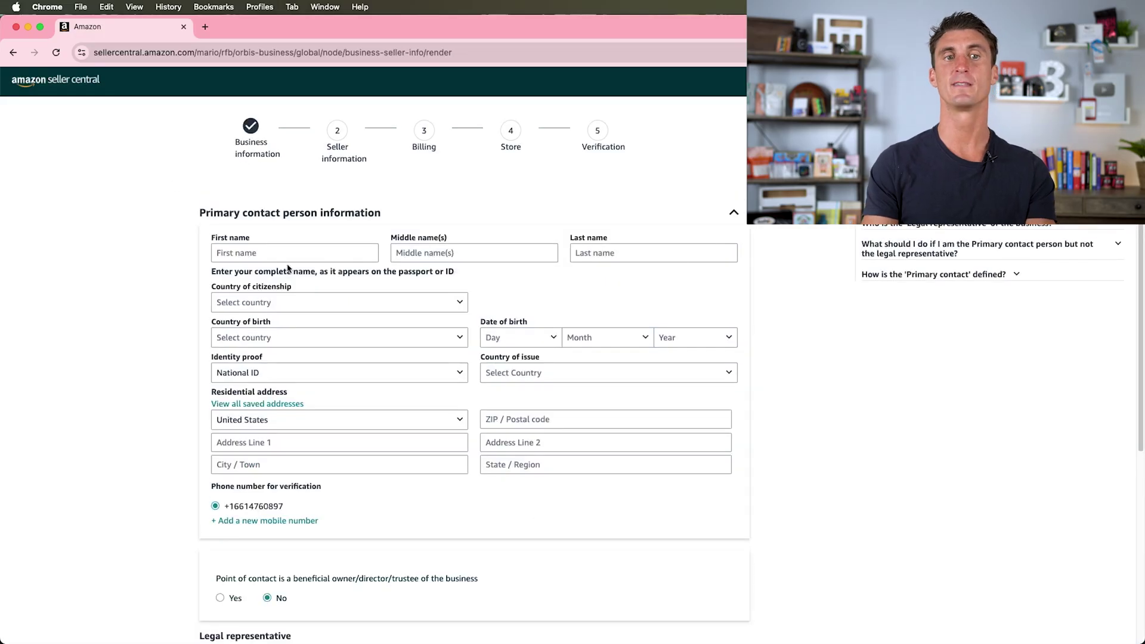
click(276, 249)
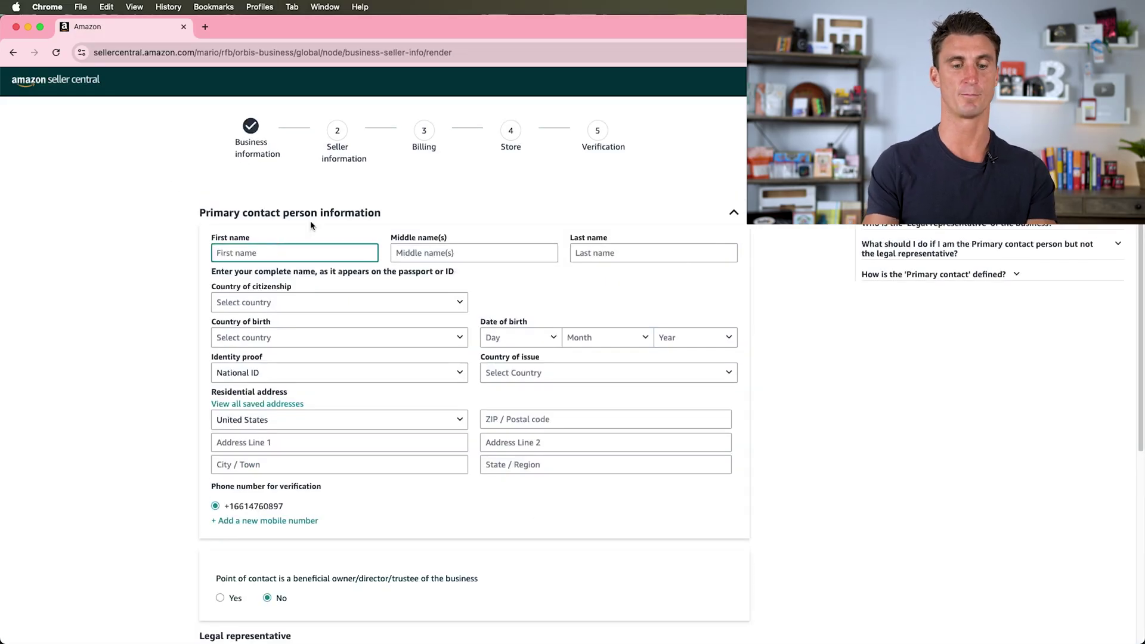
- Autofill the contact's details, with United States as birth country, plus driver's licence country and expiry
text(Tra)
key(Down)
key(Return)
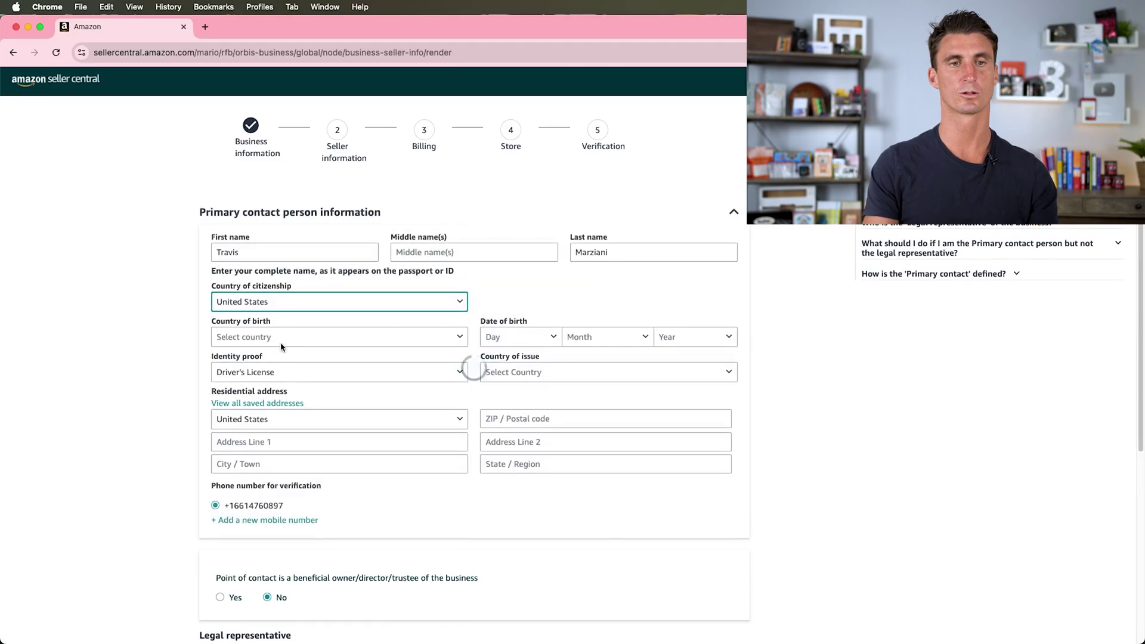
click(257, 337)
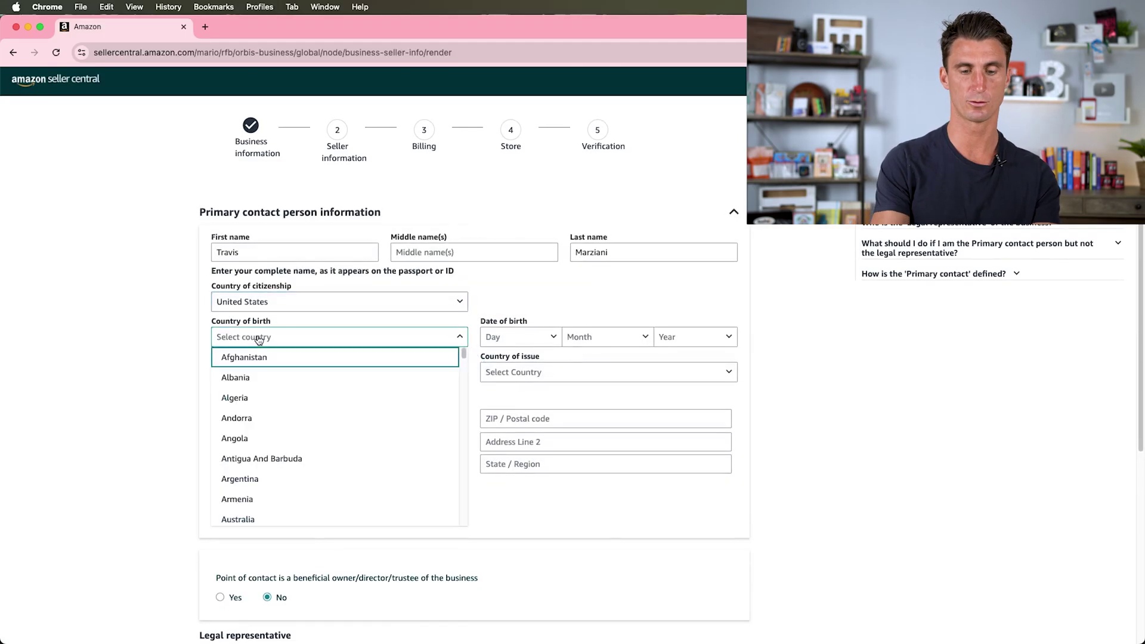
text(uni)
key(Down)
key(Down)
key(Return)
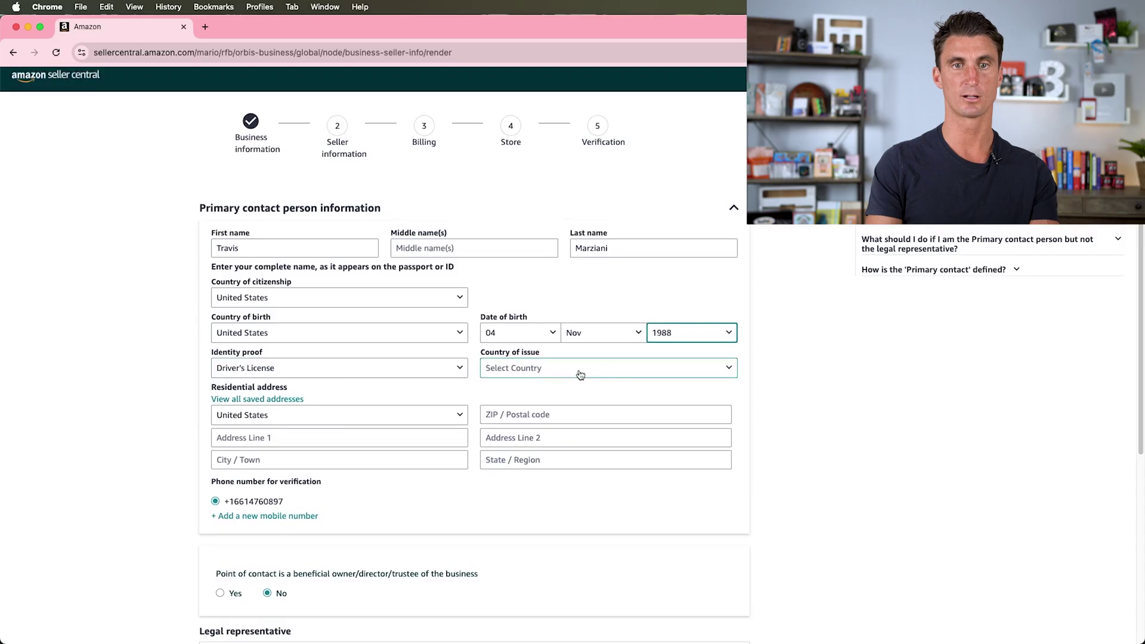
click(581, 370)
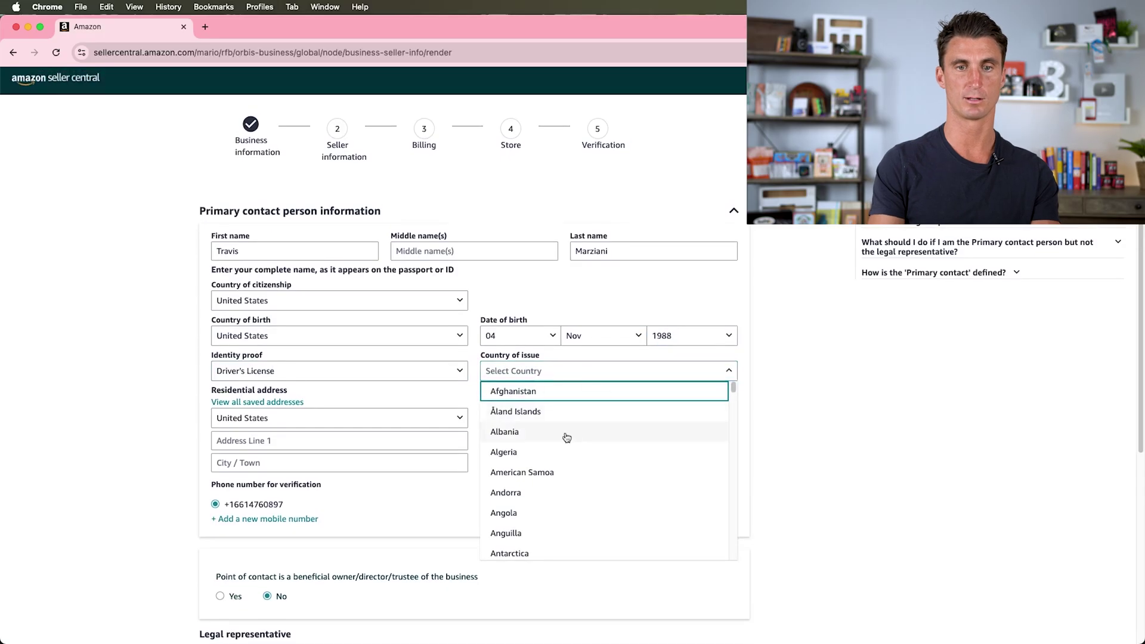
scroll(572, 432, down, 5)
scroll(598, 217, down, 4)
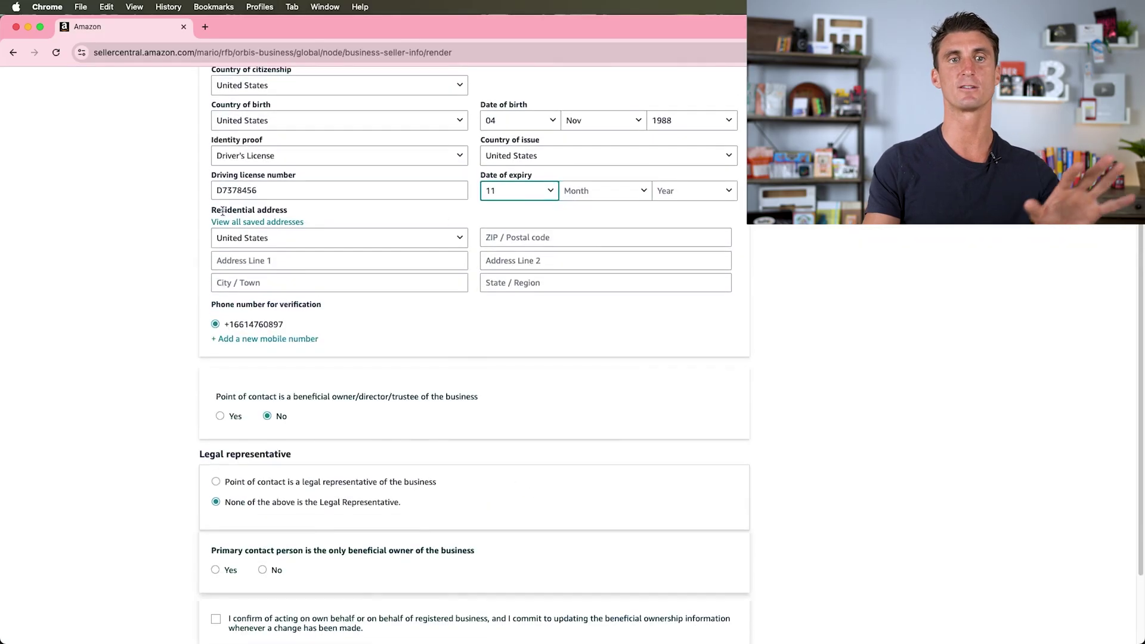
click(581, 194)
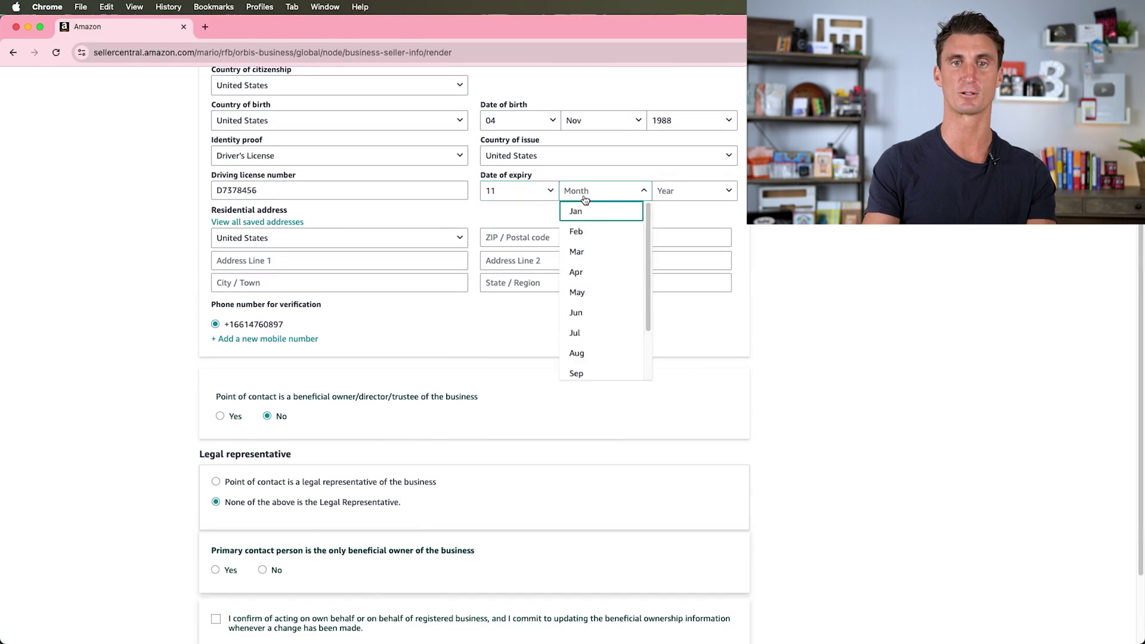
scroll(595, 274, down, 2)
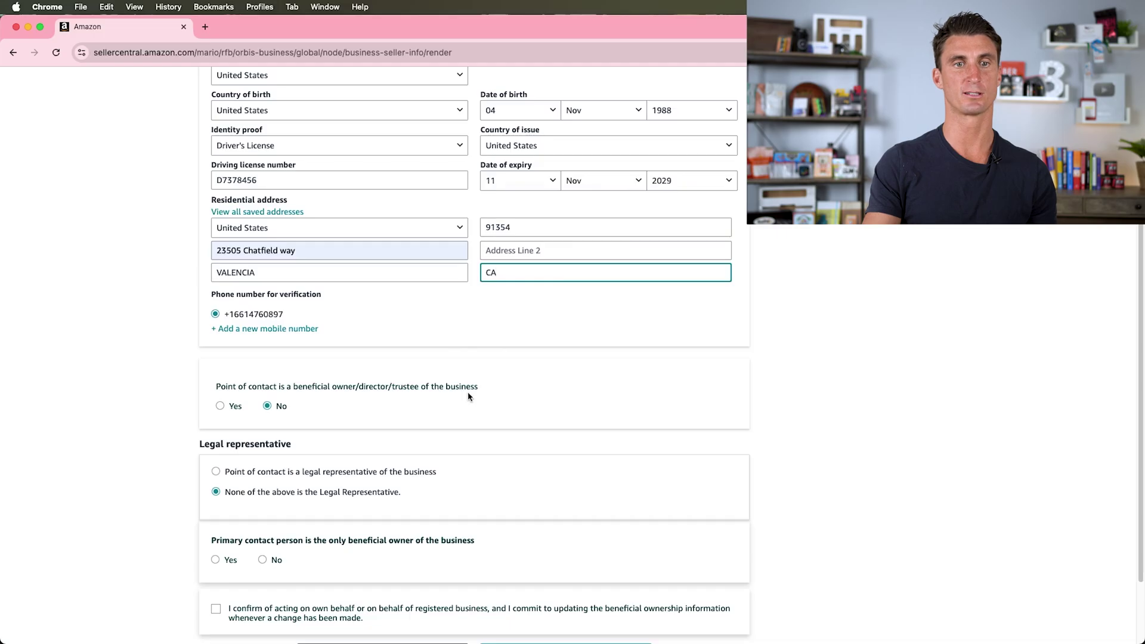
- Mark the contact as the sole beneficial owner, confirm the statement, and submit seller information
click(220, 406)
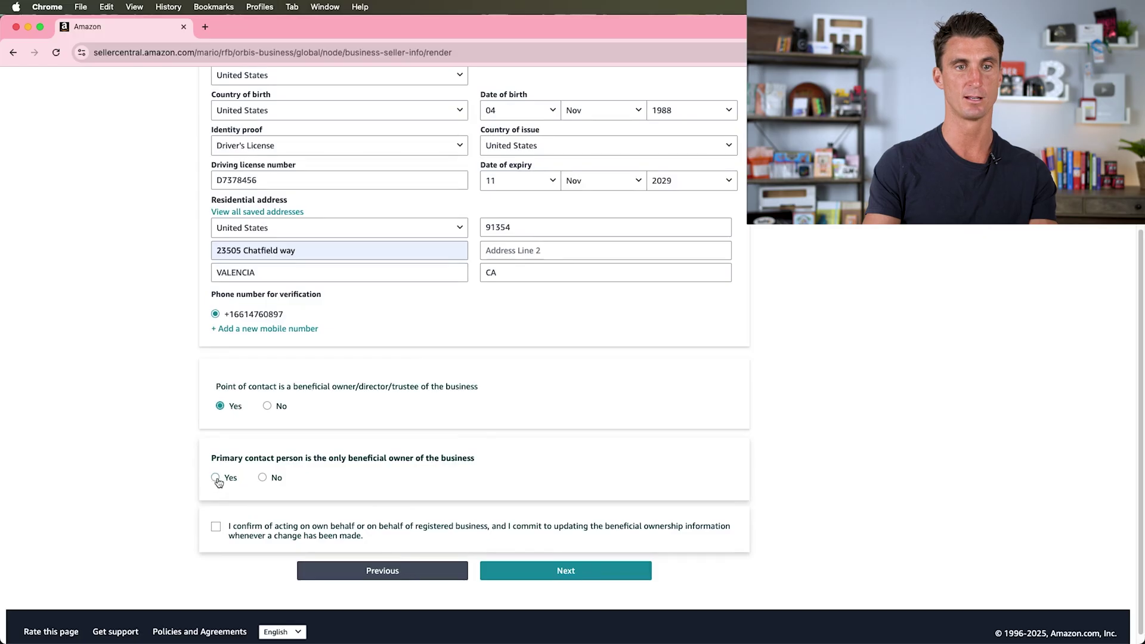
click(216, 478)
scroll(370, 473, down, 1)
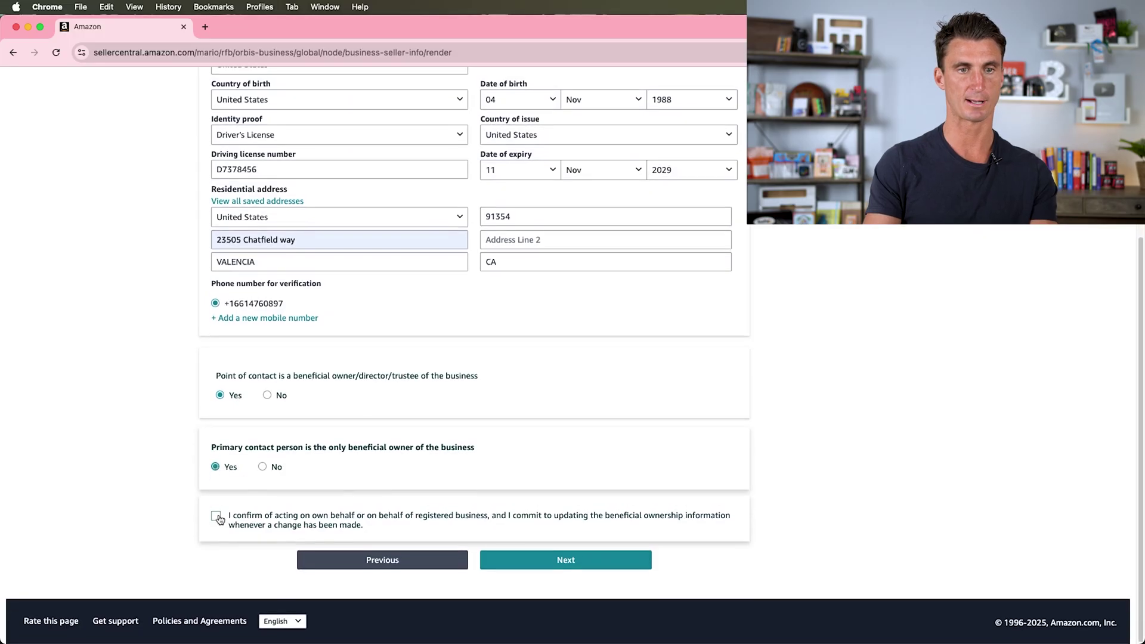
click(216, 515)
click(634, 565)
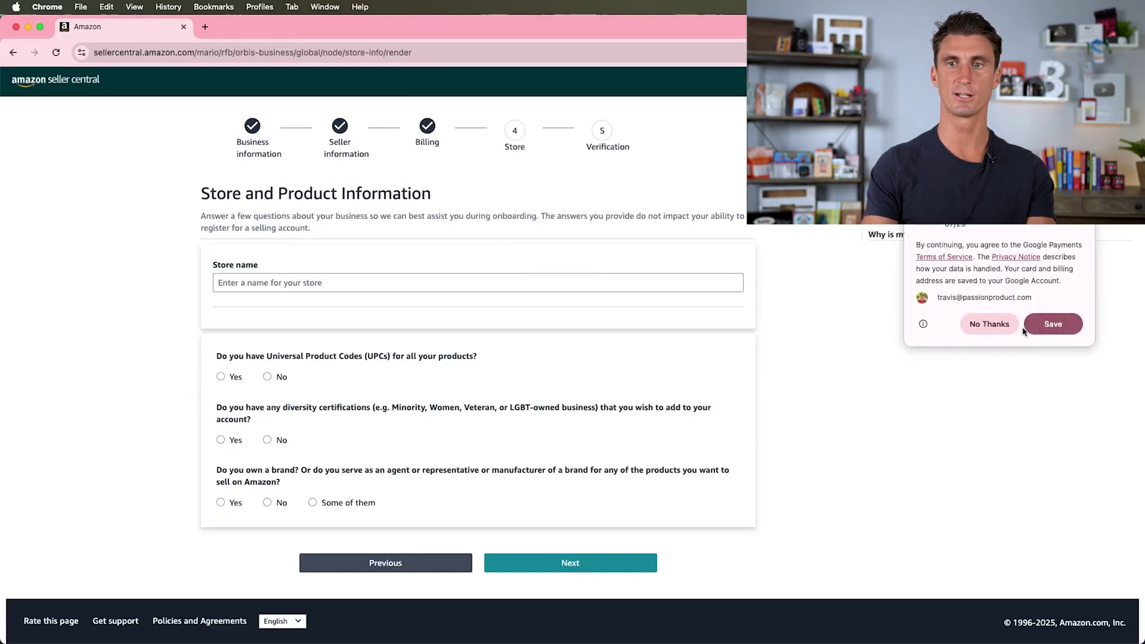
- Decline saving the card, name the store 'Passion Products Unlimited', and answer Yes (UPCs), No (diversity), Yes (brand), Yes (trademark)
click(1004, 324)
text(Passion Product)
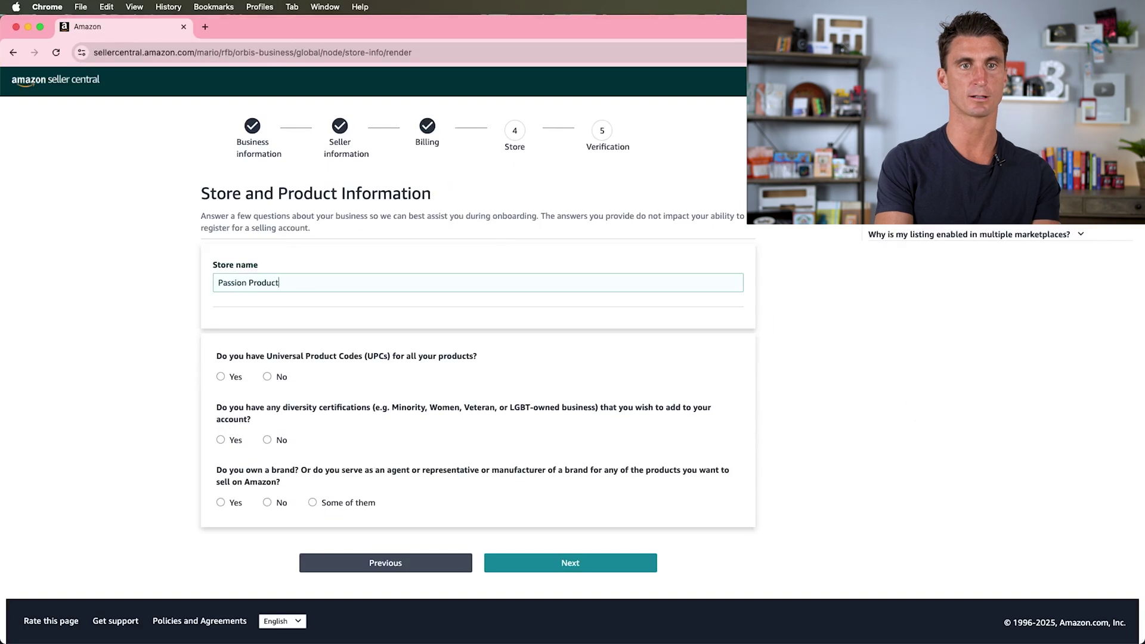
text(s Unlimited)
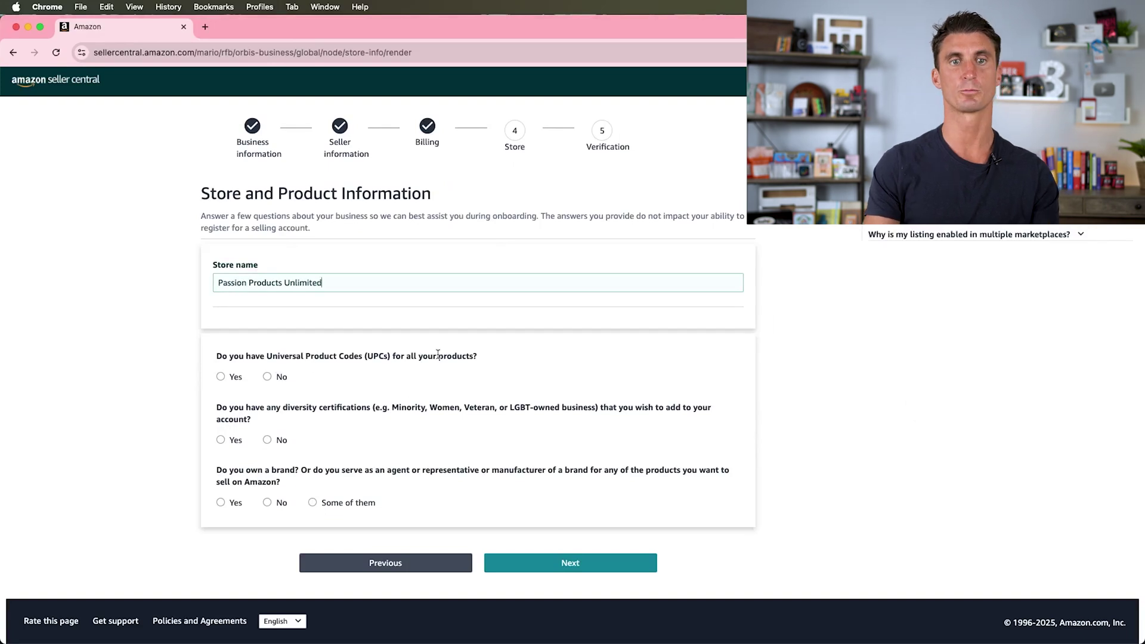
click(226, 377)
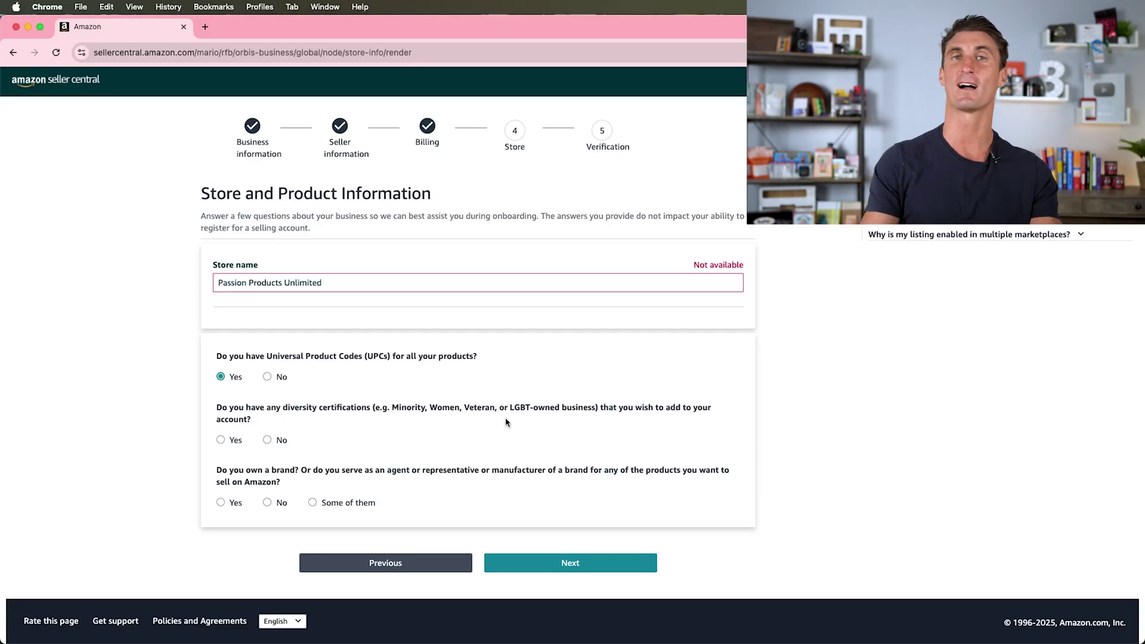
scroll(388, 422, right, 1)
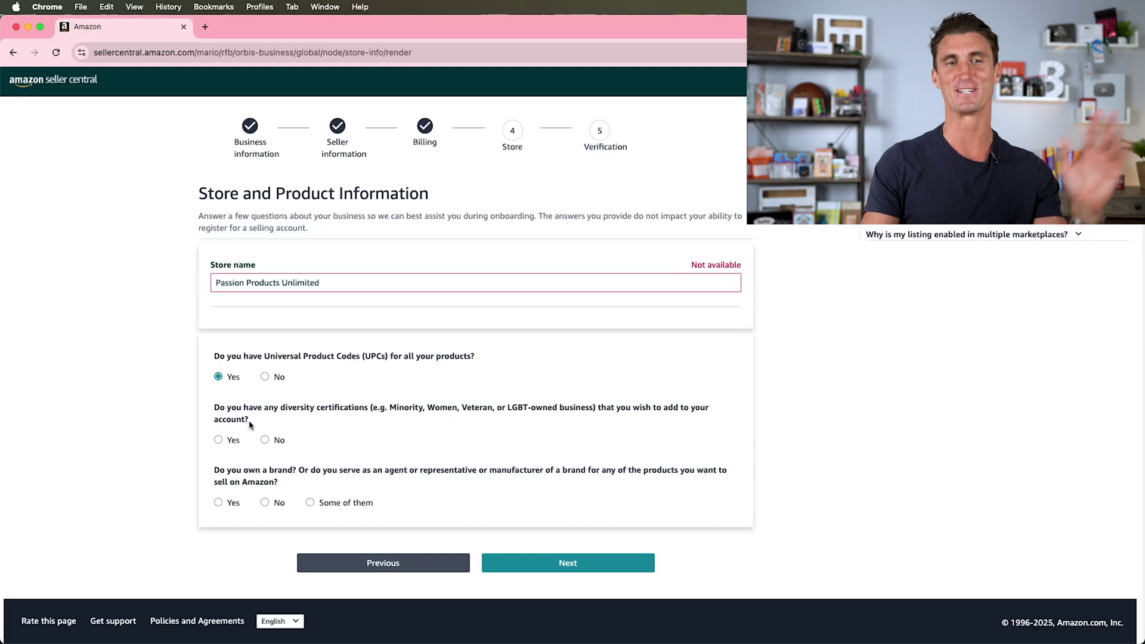
scroll(307, 421, left, 1)
click(267, 439)
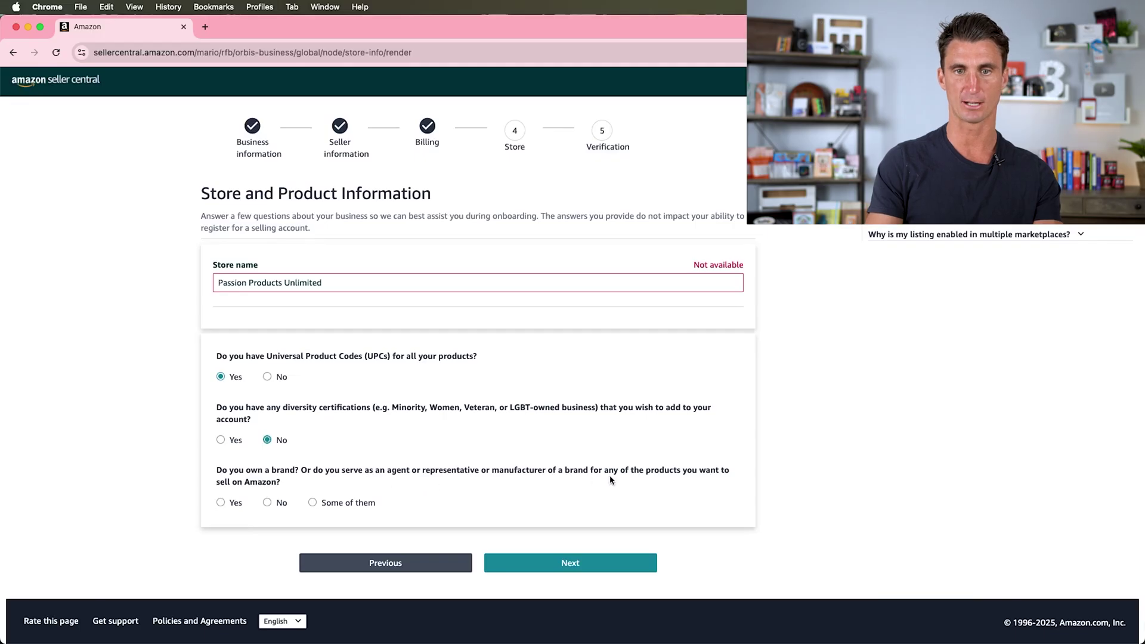
click(224, 501)
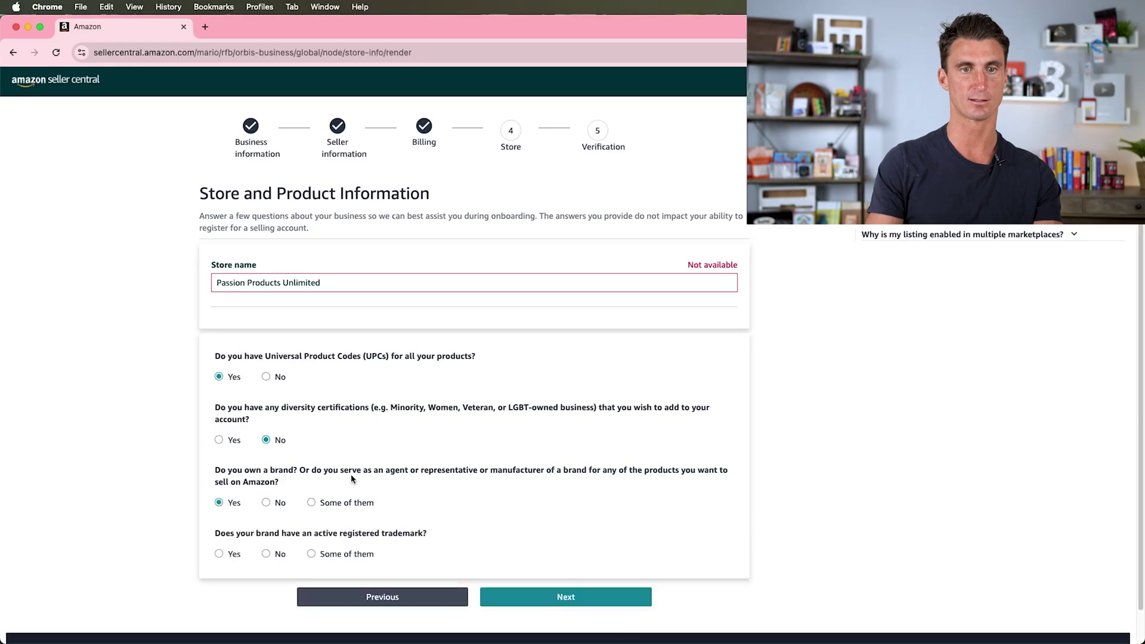
click(219, 554)
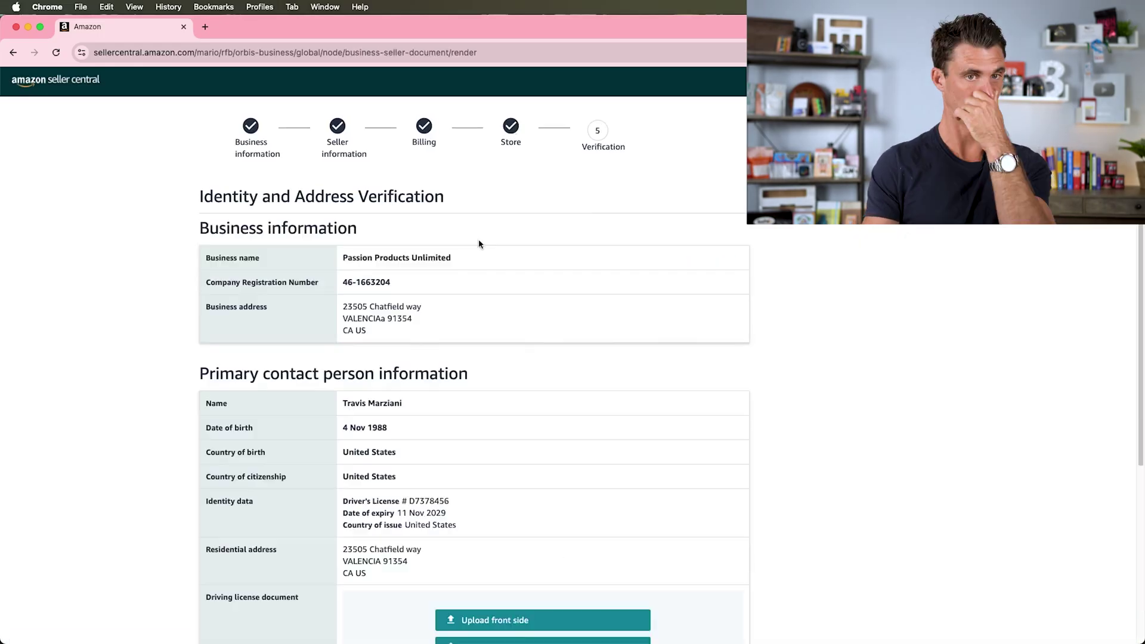
scroll(433, 278, down, 5)
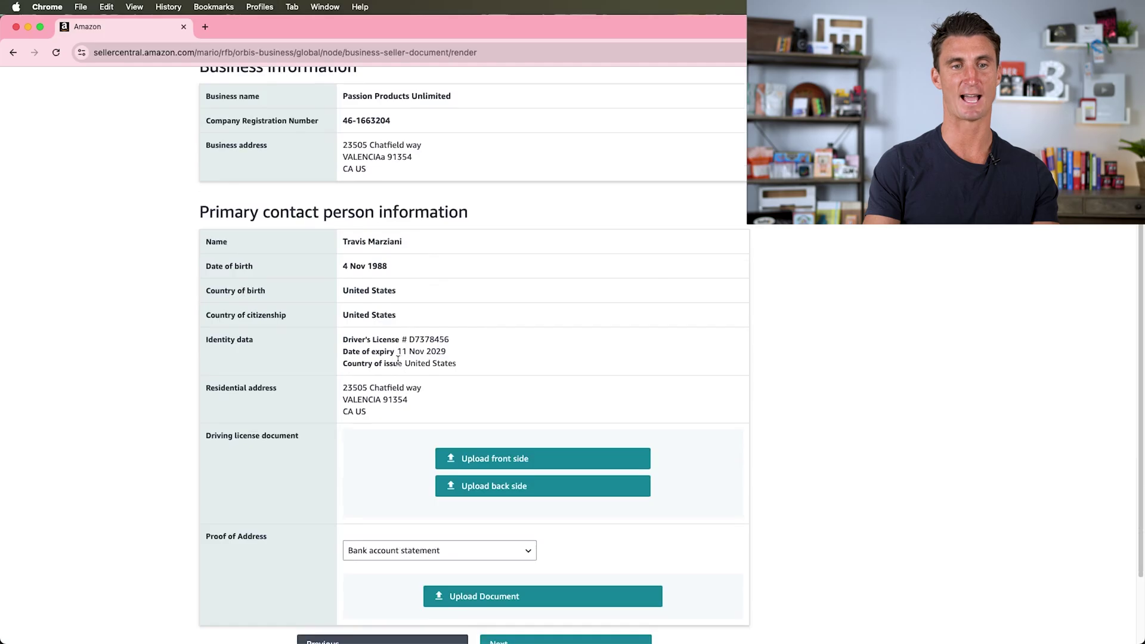
triple_click(254, 436)
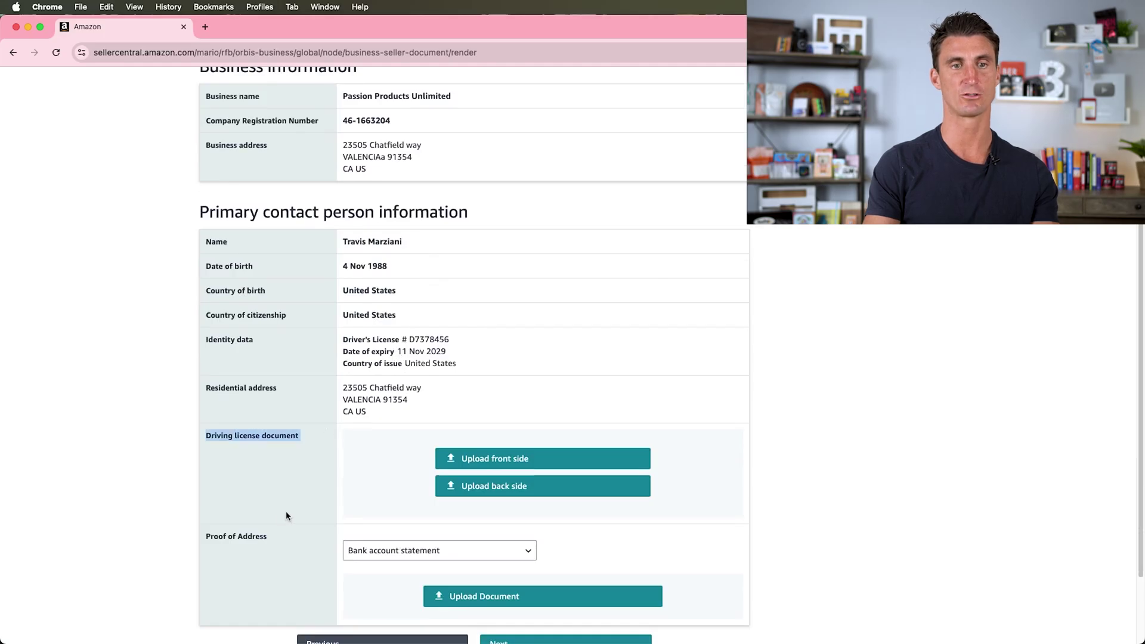
scroll(267, 547, down, 3)
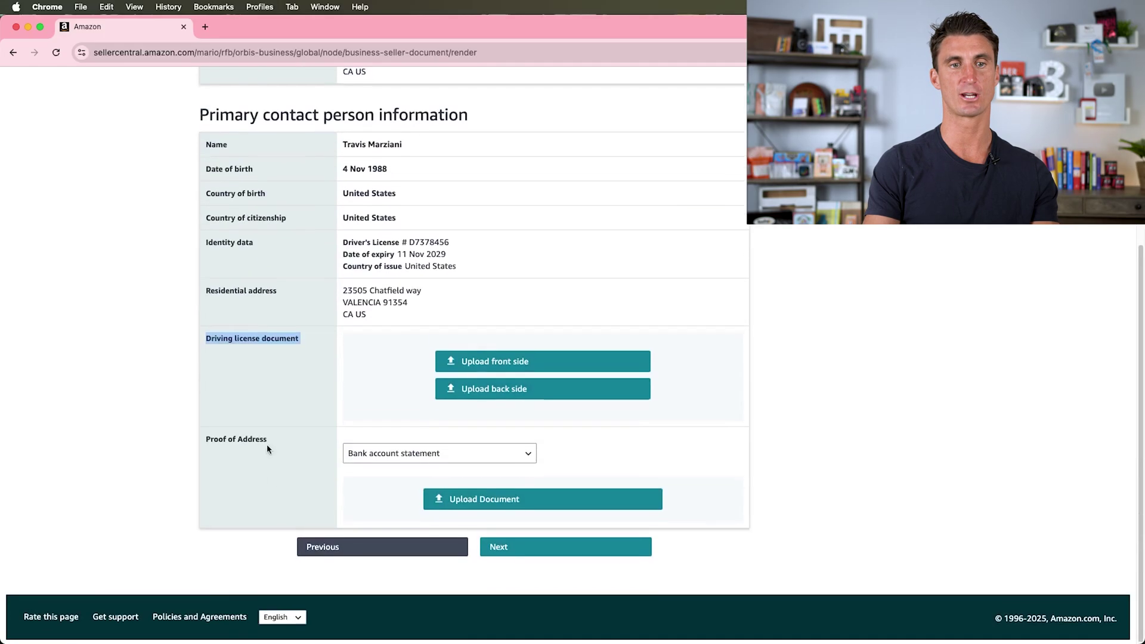
scroll(665, 452, up, 8)
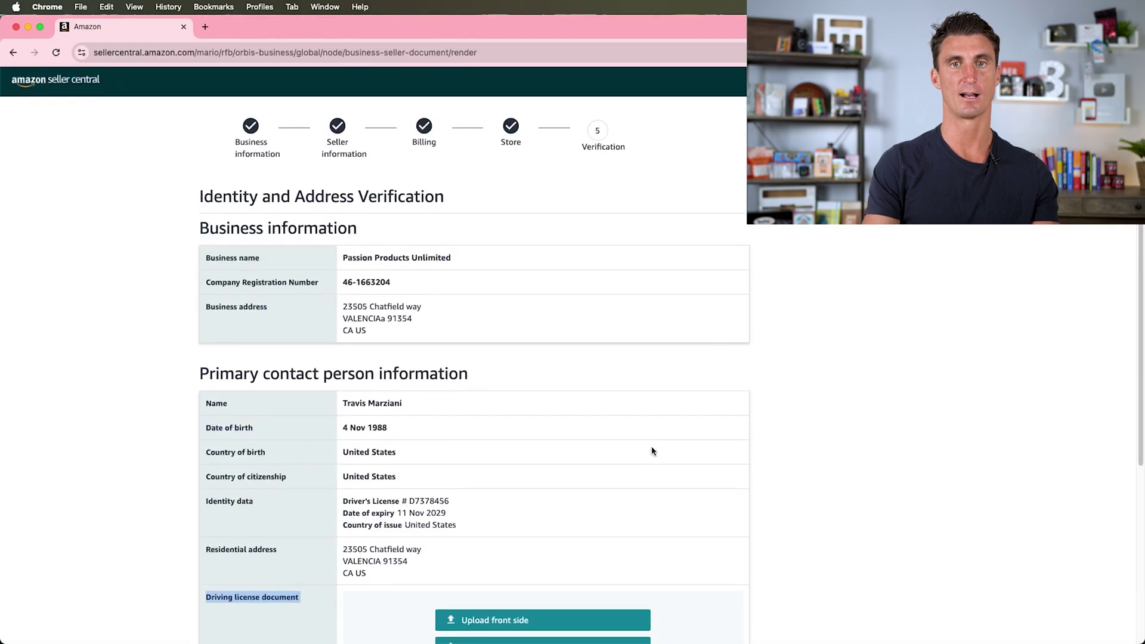
scroll(644, 449, down, 6)
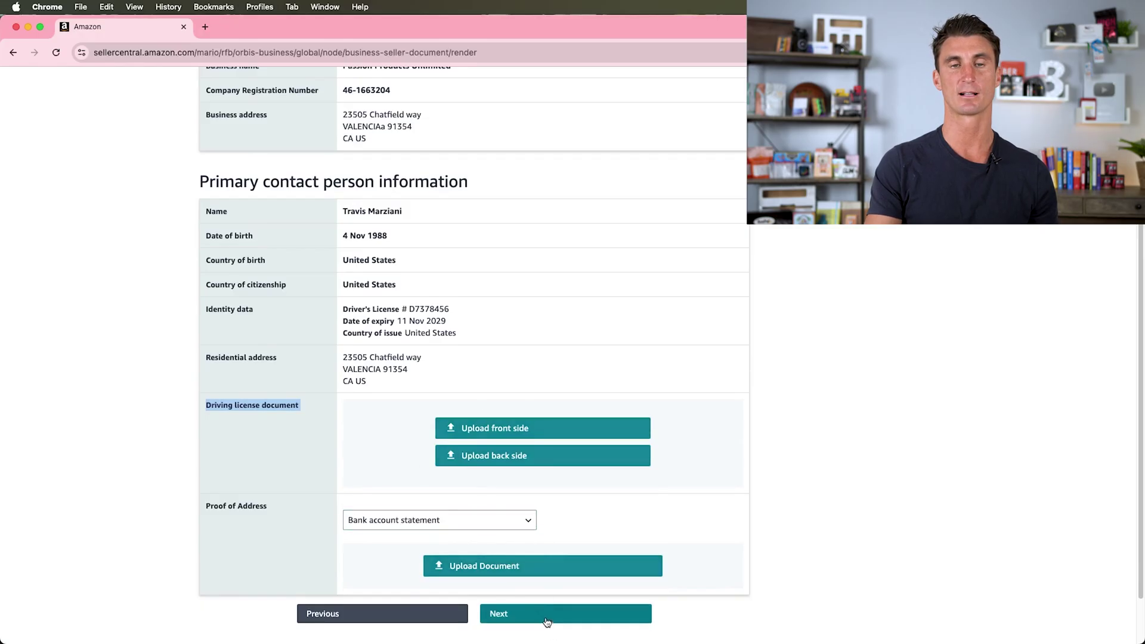
scroll(520, 409, up, 7)
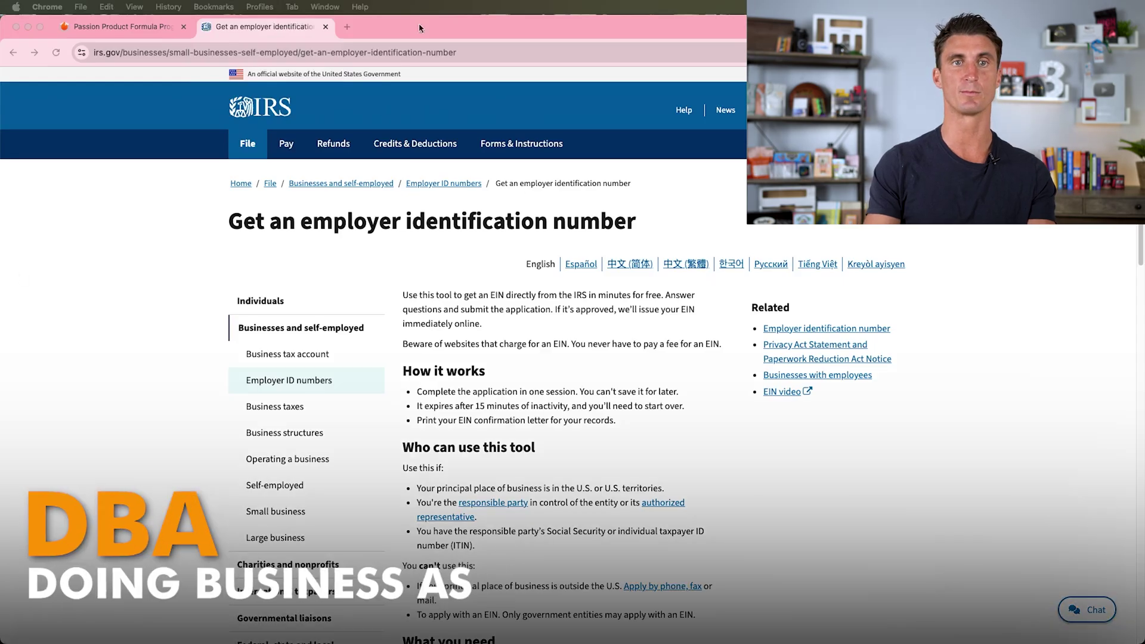
- Load the LegalZoom DBA registration page in a new browser tab
click(354, 27)
text(https://www.legalzoom.com/business/business-formation/dba-overview.html)
key(Return)
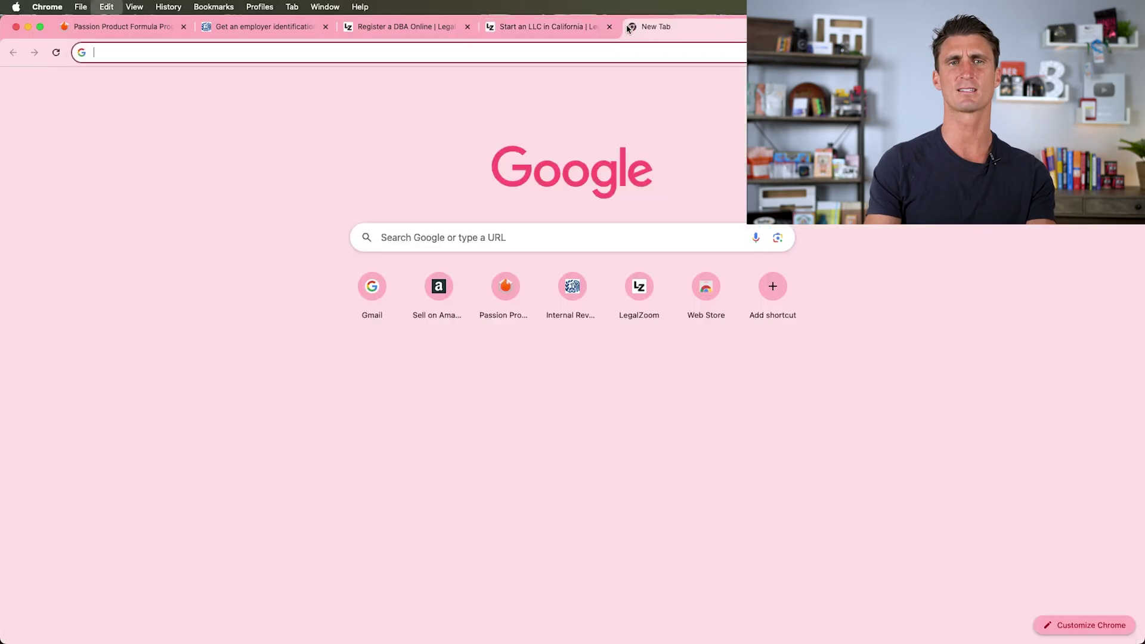
- Load US Bank business checking, jump to featured accounts, and highlight the 25 free teller transactions line
text(https://www.usbank.com/business-banking/business-bank-accounts/business-checking.html)
key(Return)
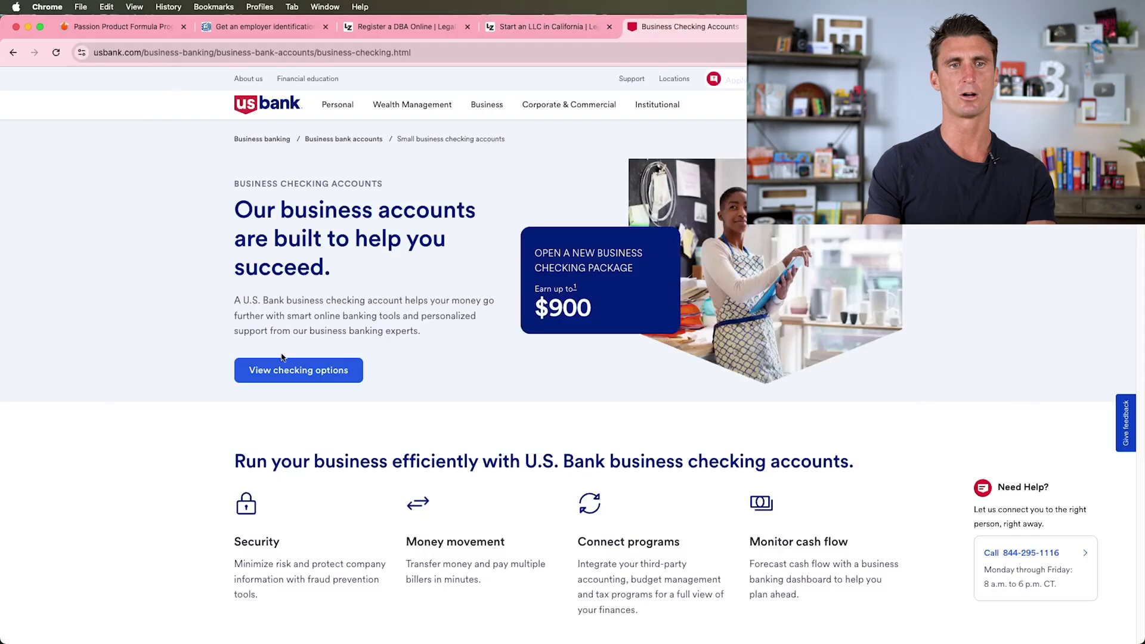
click(319, 371)
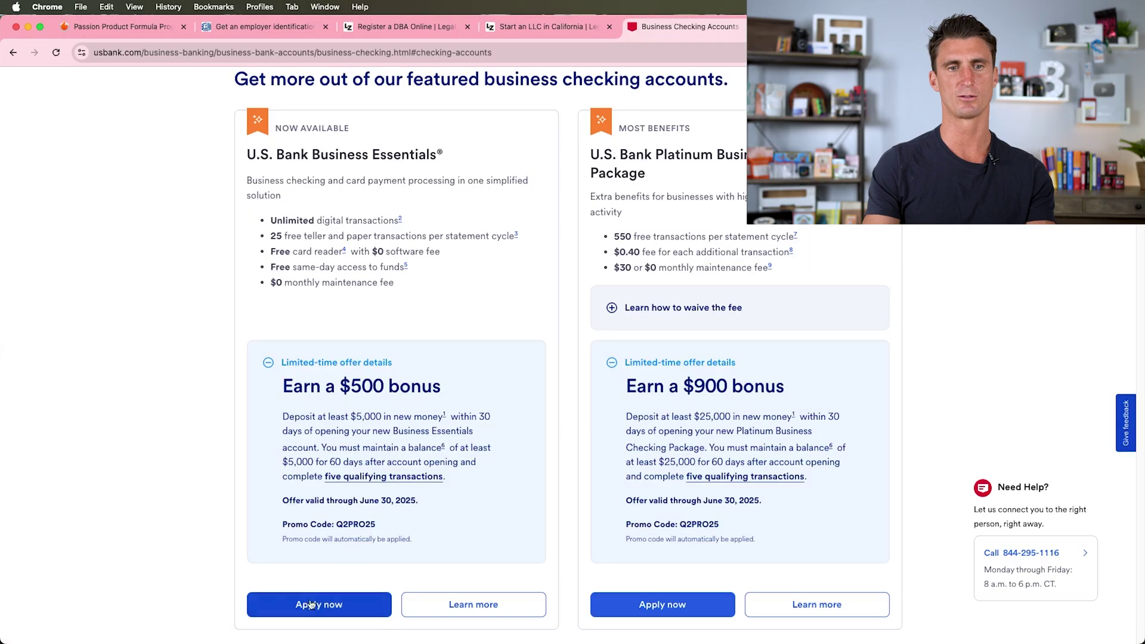
triple_click(289, 237)
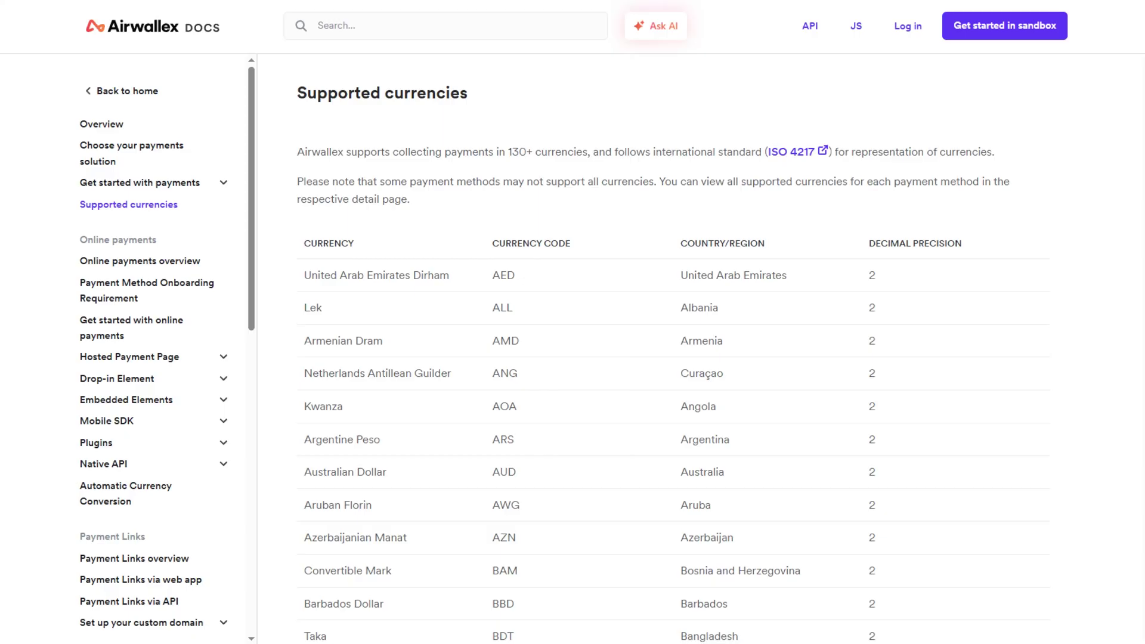
- Scroll down through the Airwallex Docs supported currencies table
scroll(673, 346, down, 15)
scroll(674, 348, down, 20)
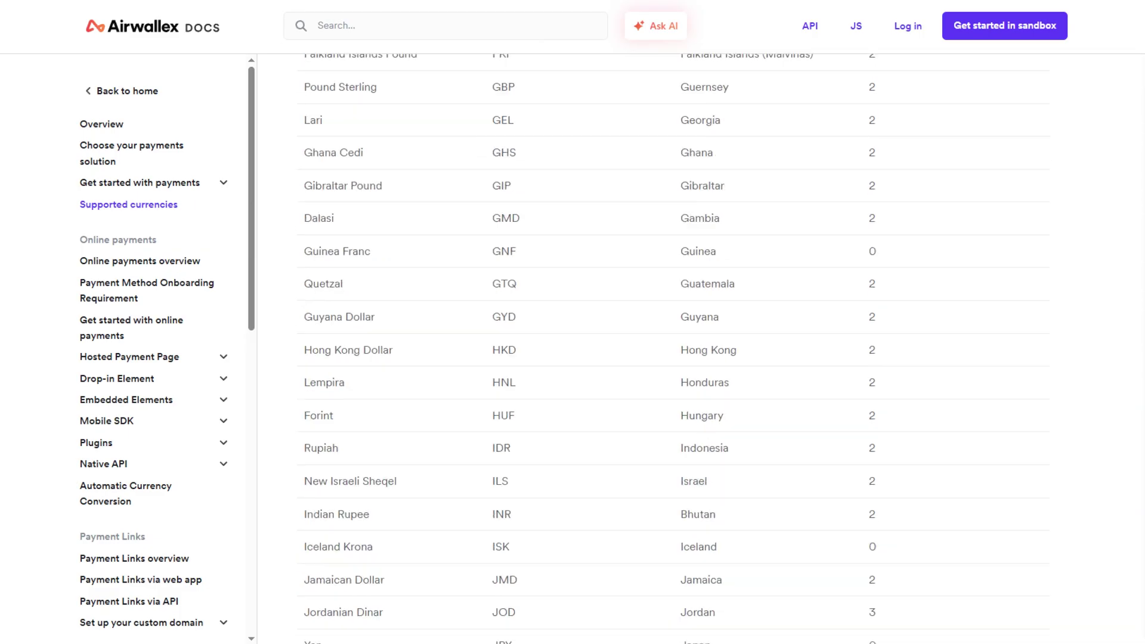